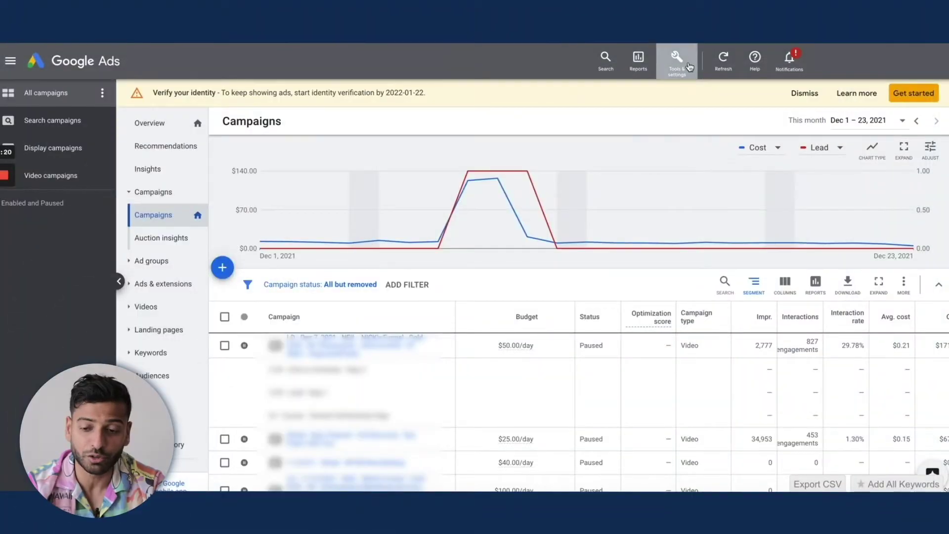
- Open the account's conversions summary and look over the existing conversion actions
left_click(690, 67)
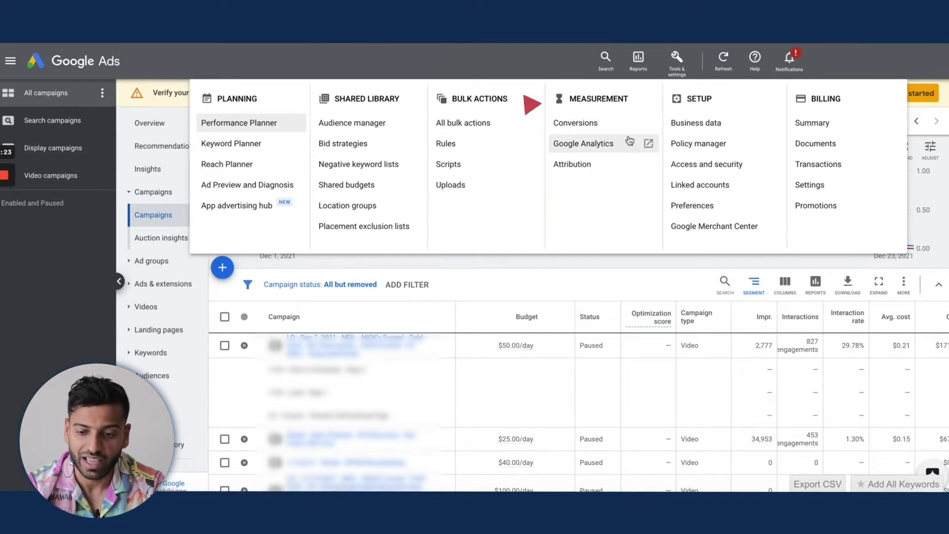
left_click(595, 128)
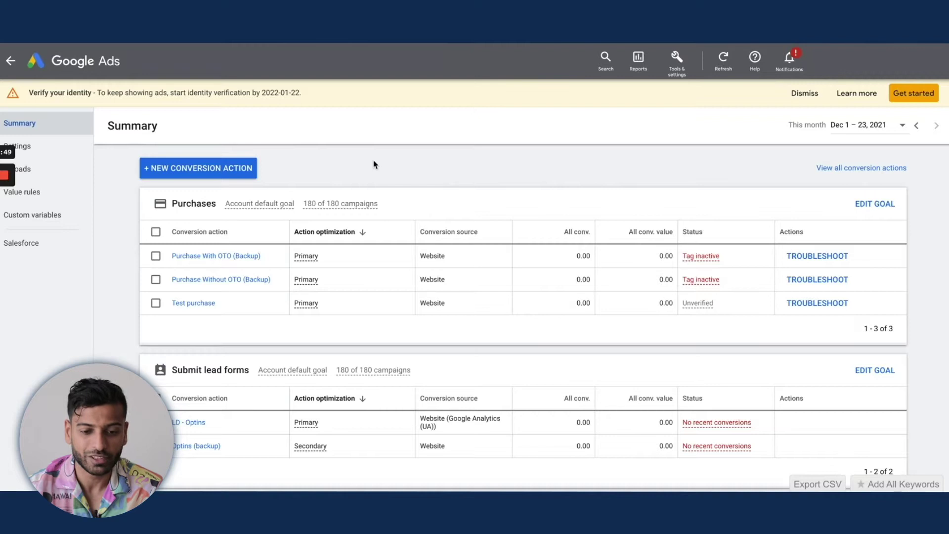
scroll(110, 255, "down", 15)
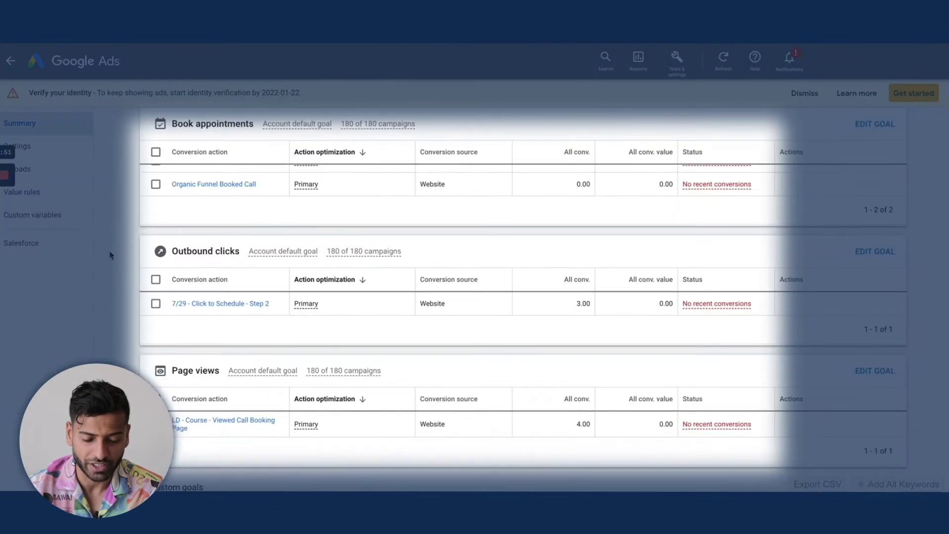
scroll(110, 255, "up", 10)
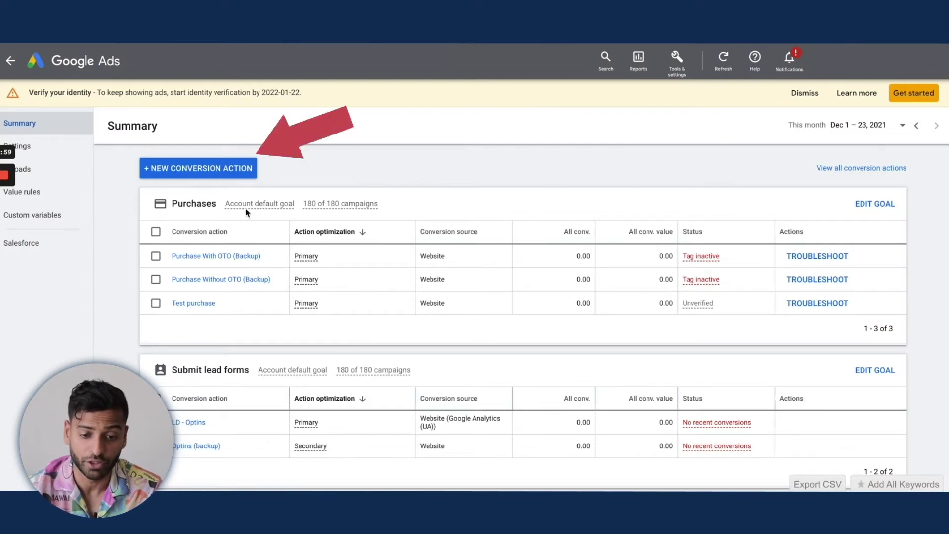
- Start a new conversion action that tracks actions on a website
left_click(245, 170)
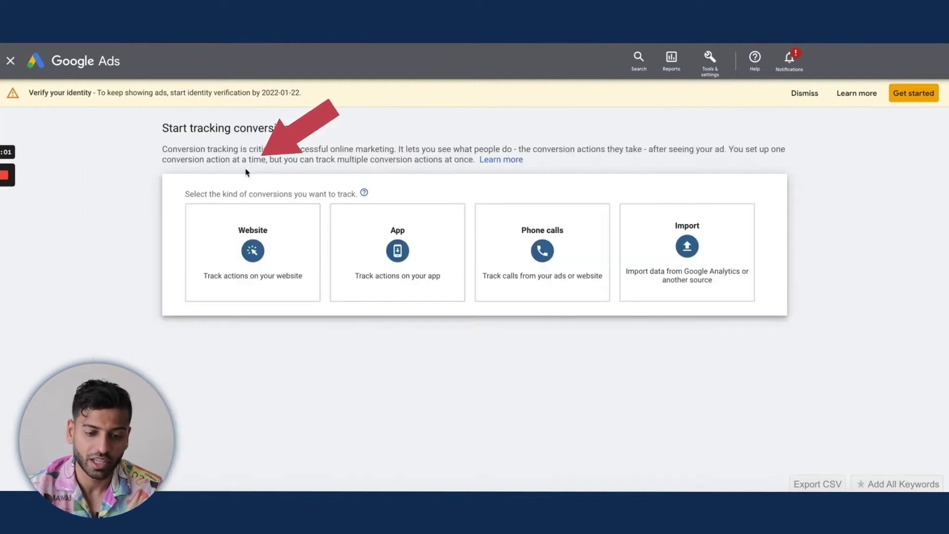
mouse_move(239, 244)
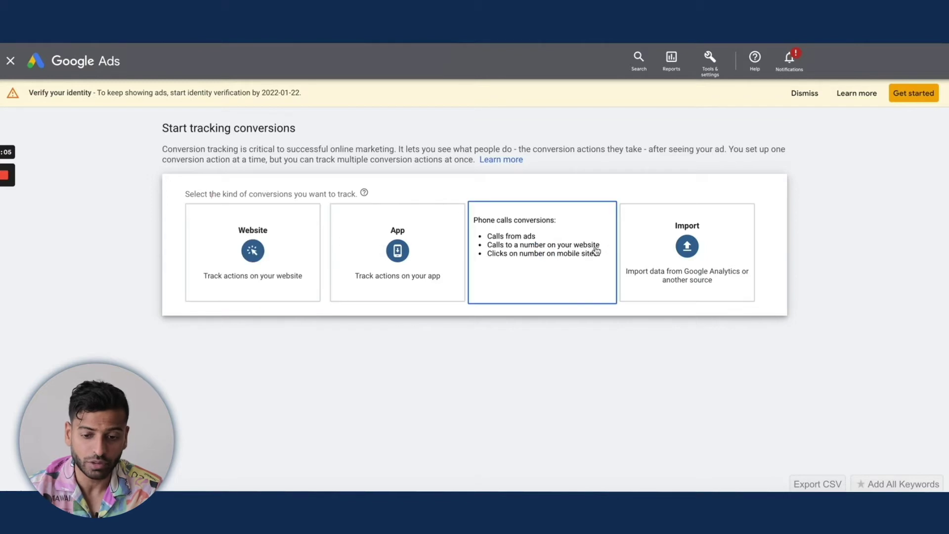
left_click(251, 253)
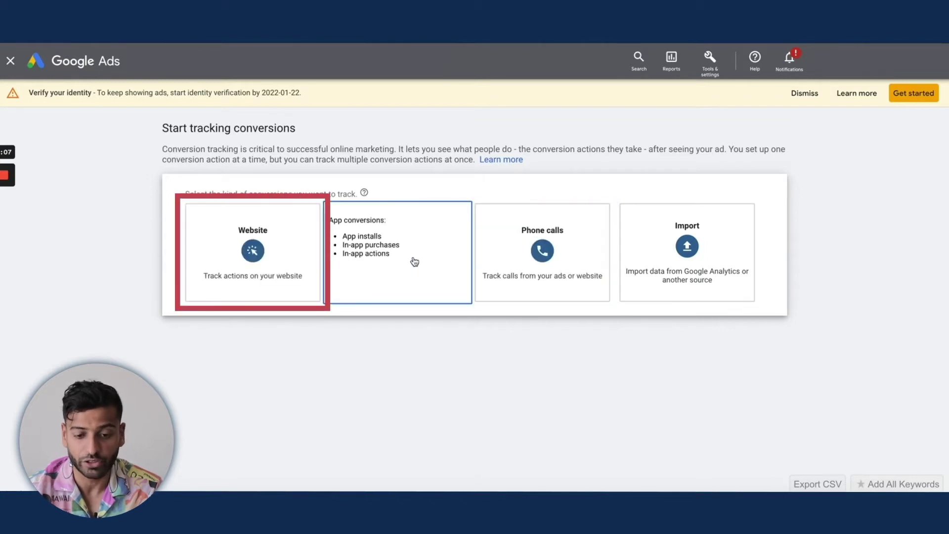
mouse_move(567, 242)
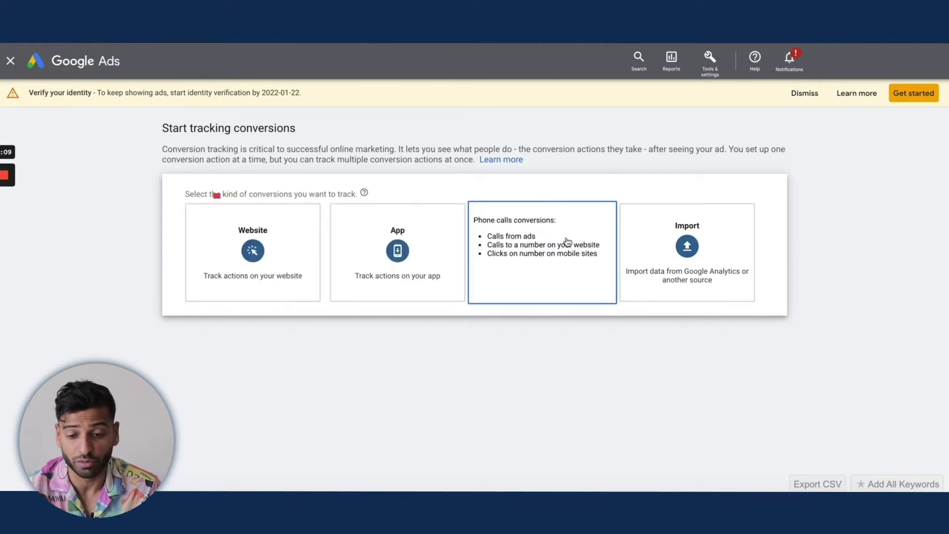
left_click(237, 234)
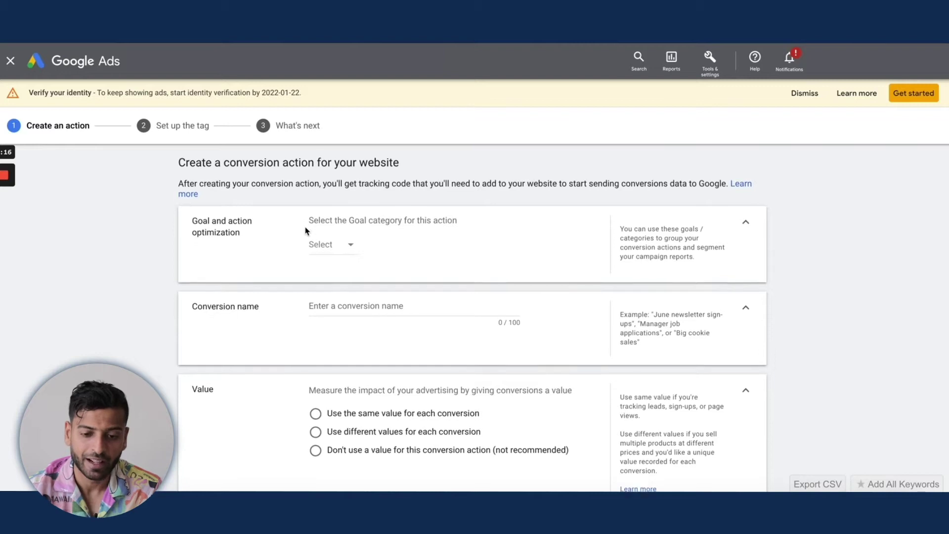
- Set the goal category of the conversion action to Submit lead form
scroll(306, 229, "down", 1)
scroll(321, 225, "up", 1)
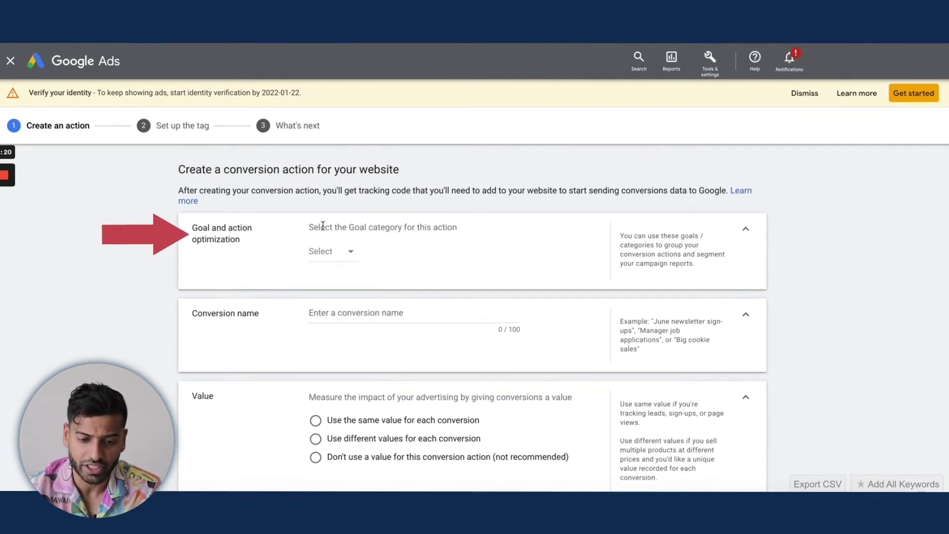
left_click(319, 251)
scroll(343, 388, "down", 1)
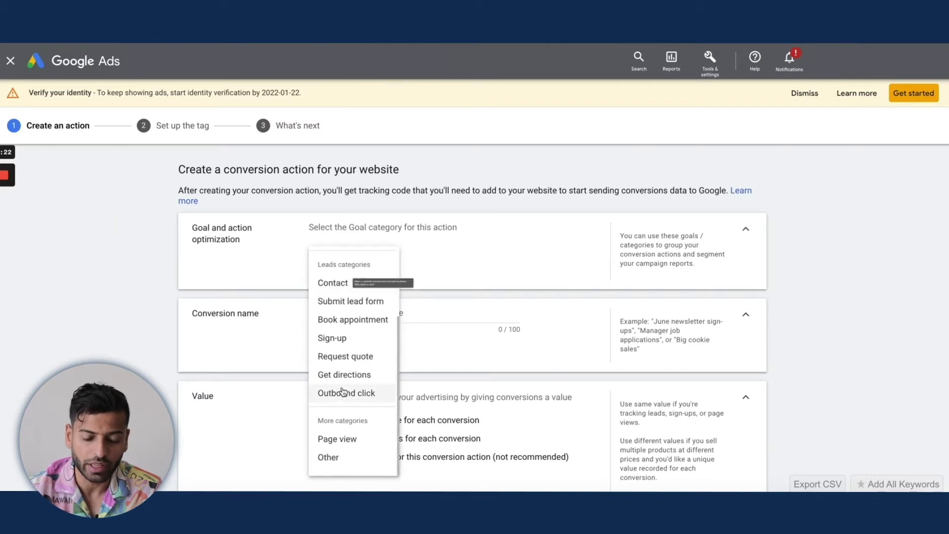
scroll(336, 390, "up", 3)
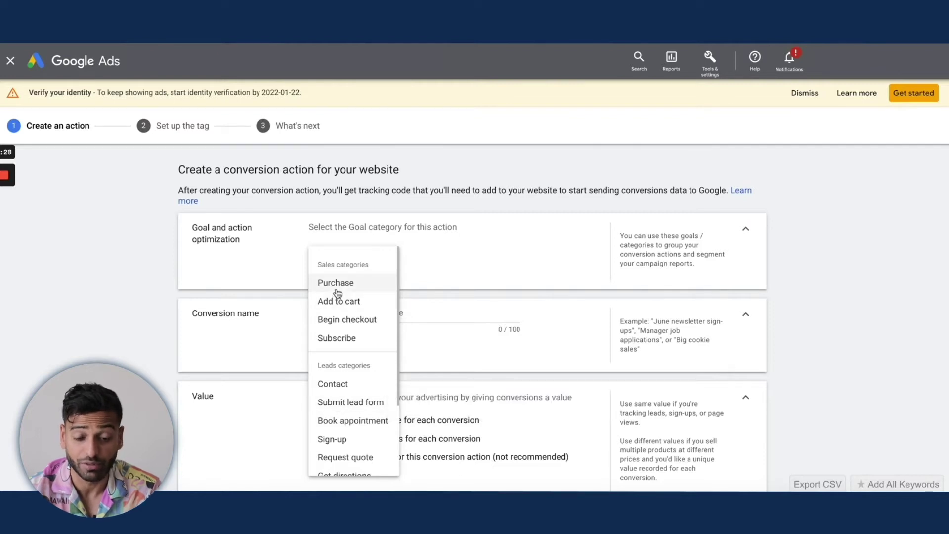
scroll(337, 293, "down", 2)
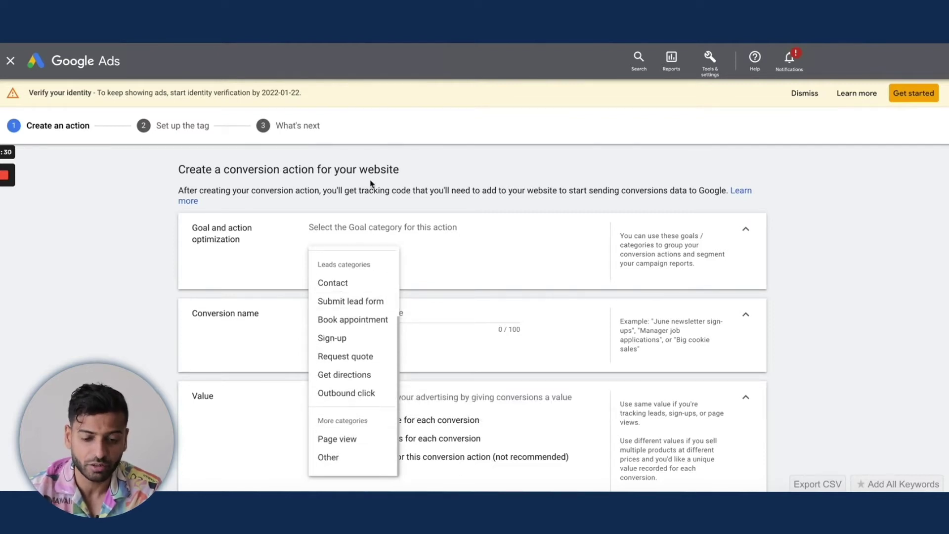
scroll(338, 372, "up", 2)
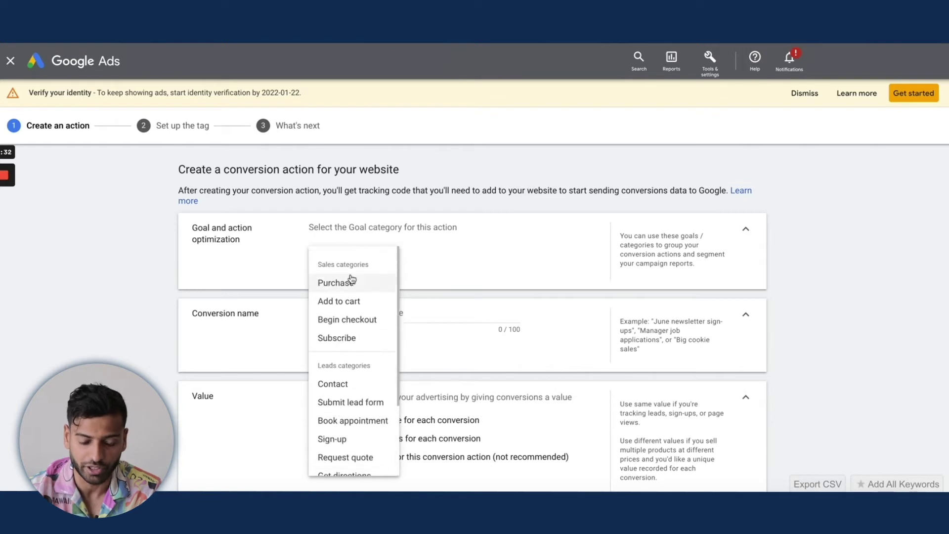
scroll(353, 388, "down", 1)
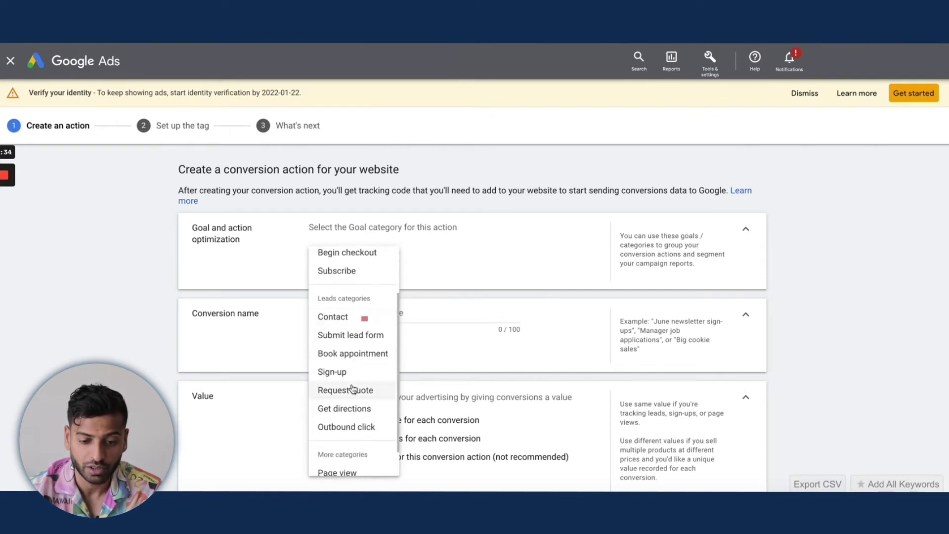
left_click(350, 336)
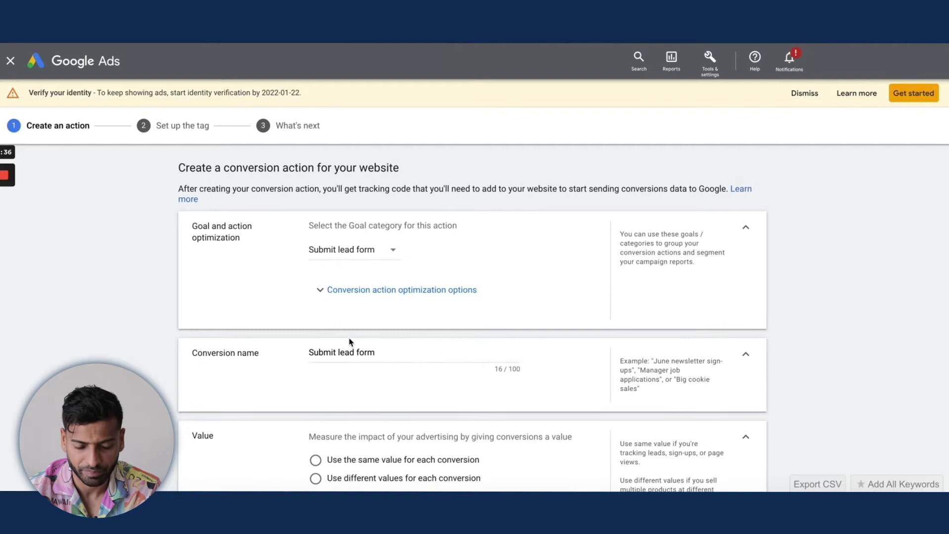
- Name the conversion action "Submit lead form - Linx Test"
scroll(349, 341, "down", 3)
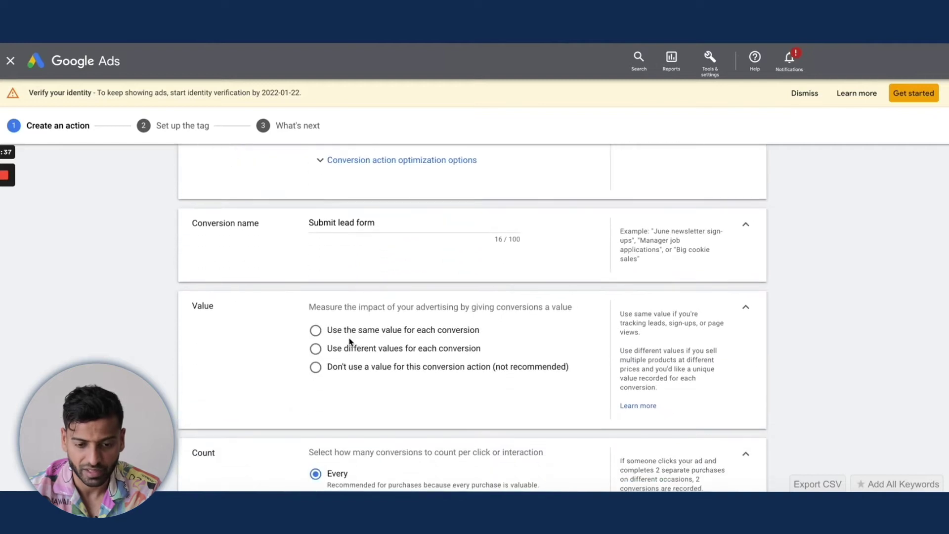
left_click(386, 223)
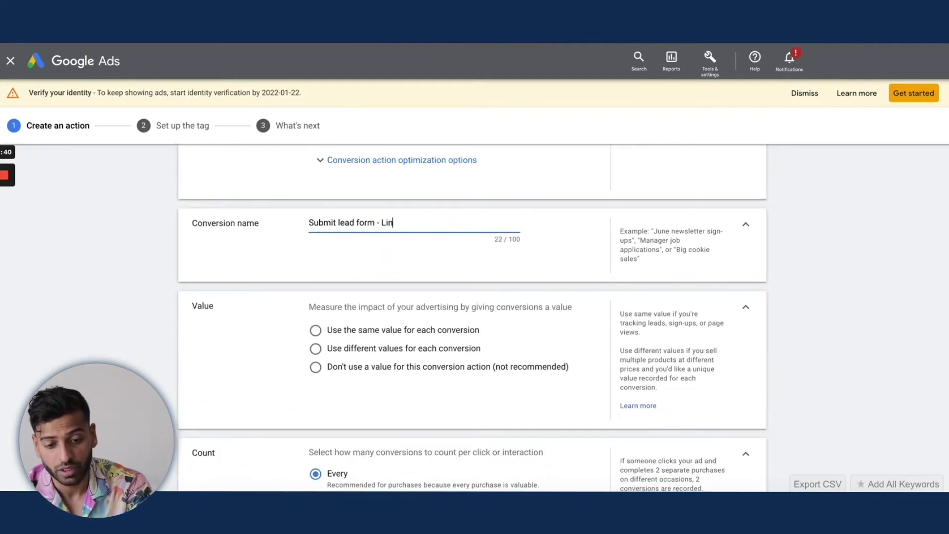
left_click(252, 271)
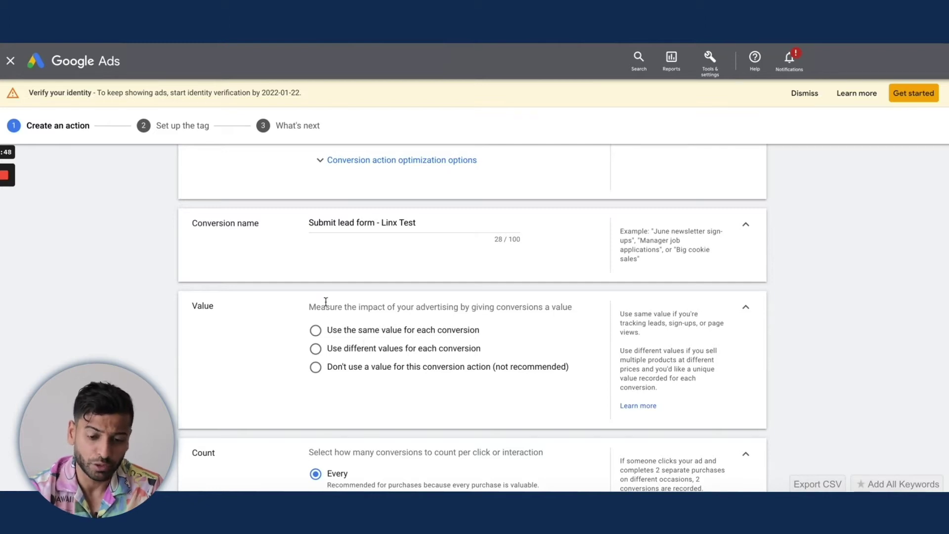
- Choose not to use a value for this conversion action and count only one conversion per click or interaction
left_click(308, 373)
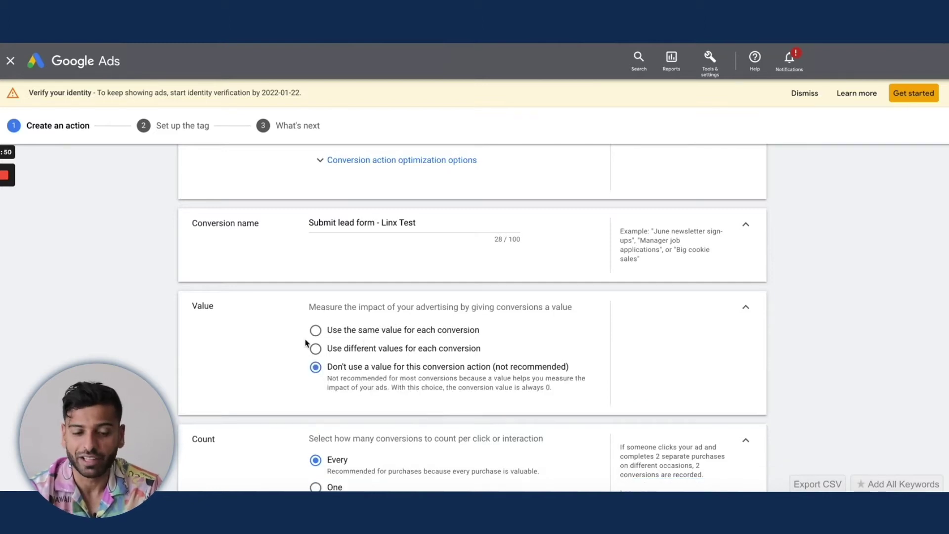
scroll(304, 341, "down", 5)
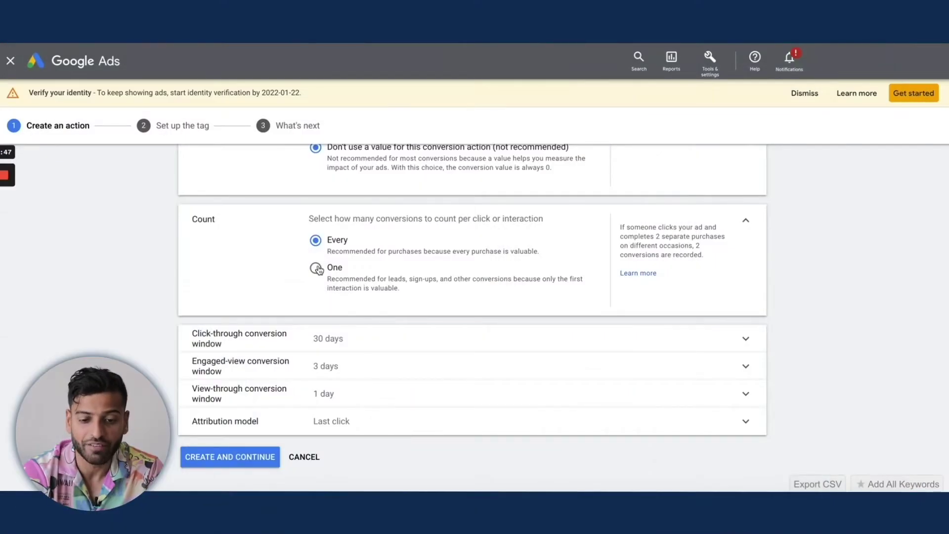
left_click(316, 269)
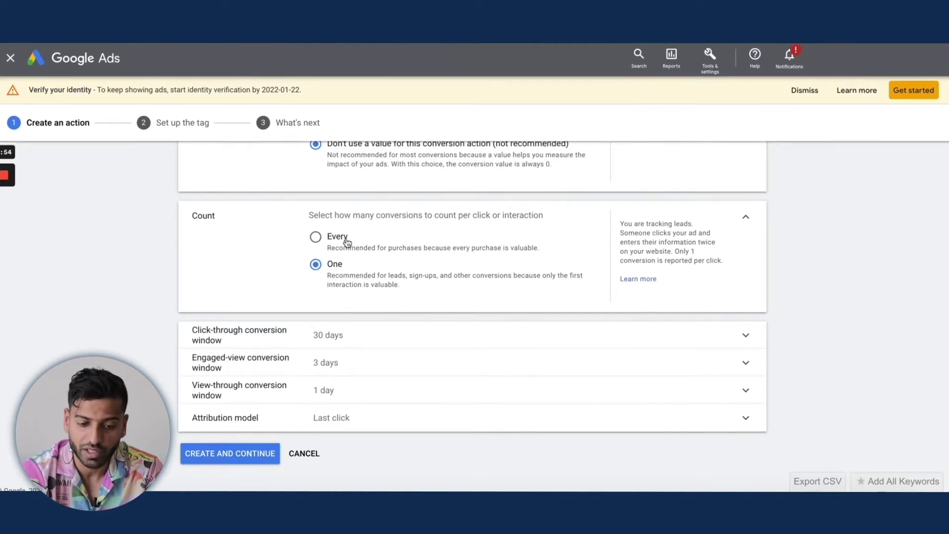
- Expand the click-through conversion window setting and review its available durations without choosing a different one
left_click(399, 346)
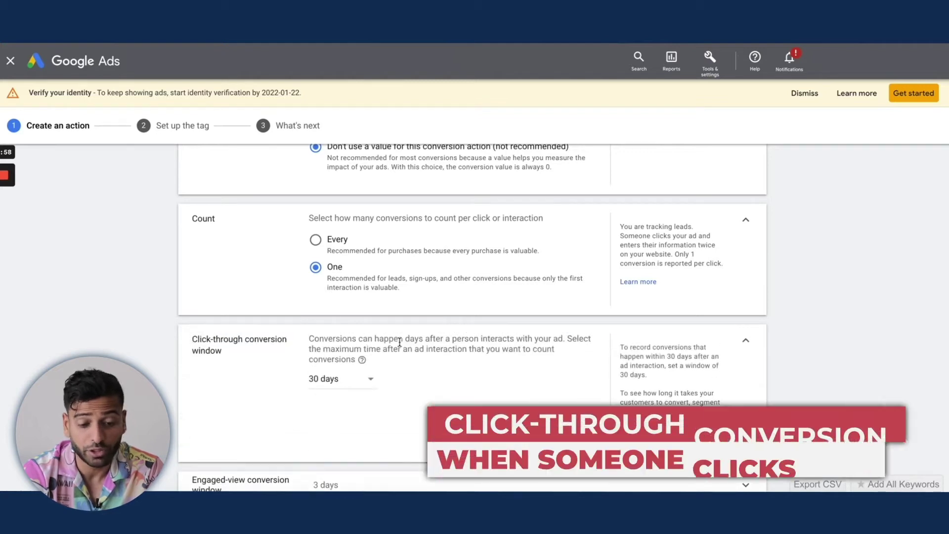
scroll(399, 342, "down", 1)
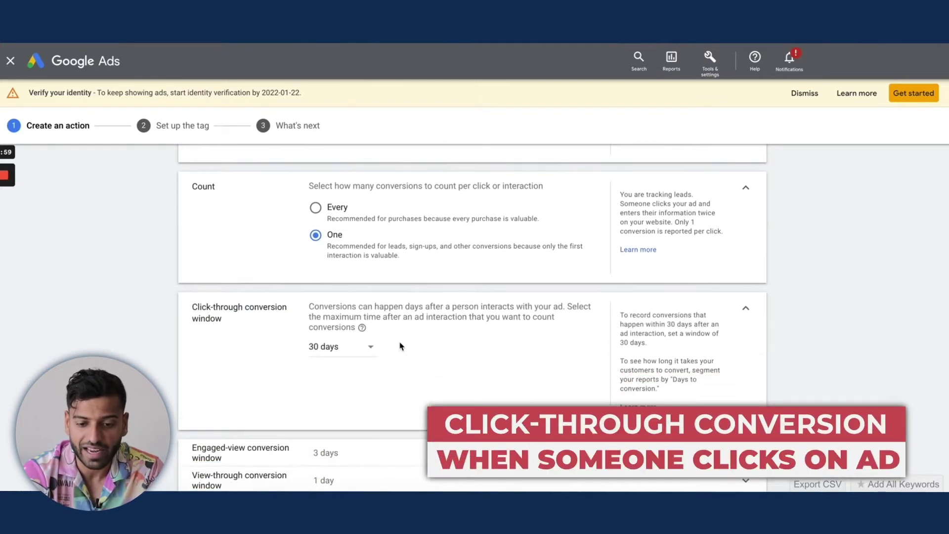
left_click(364, 347)
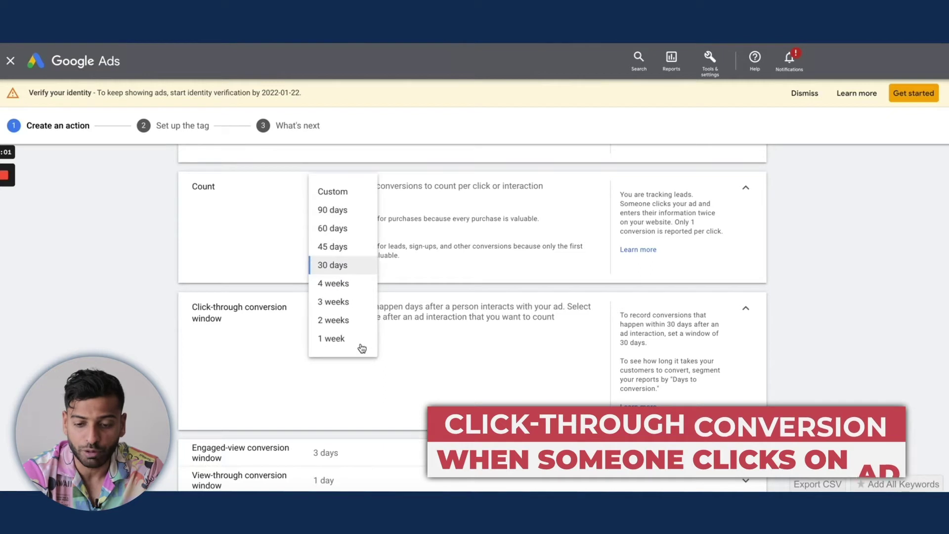
left_click(229, 345)
left_click(322, 346)
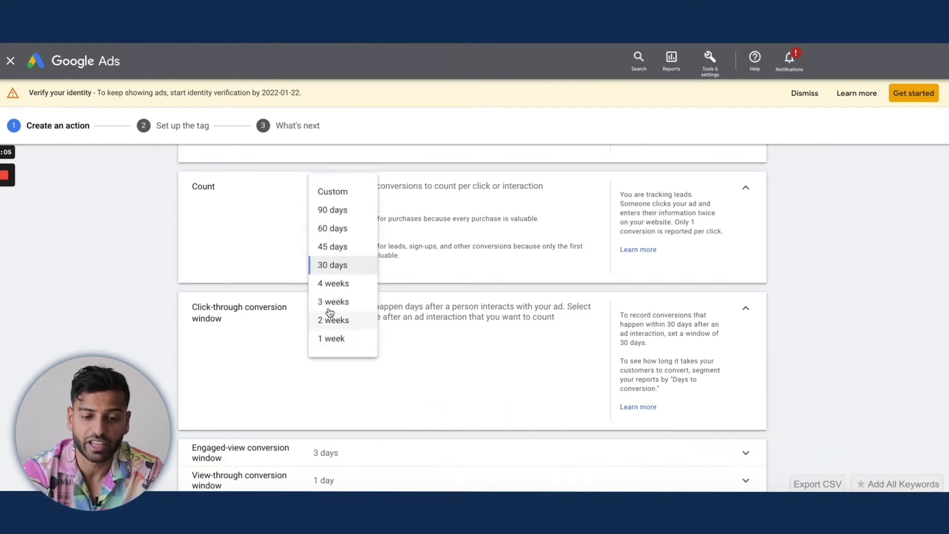
left_click(421, 352)
scroll(421, 355, "down", 1)
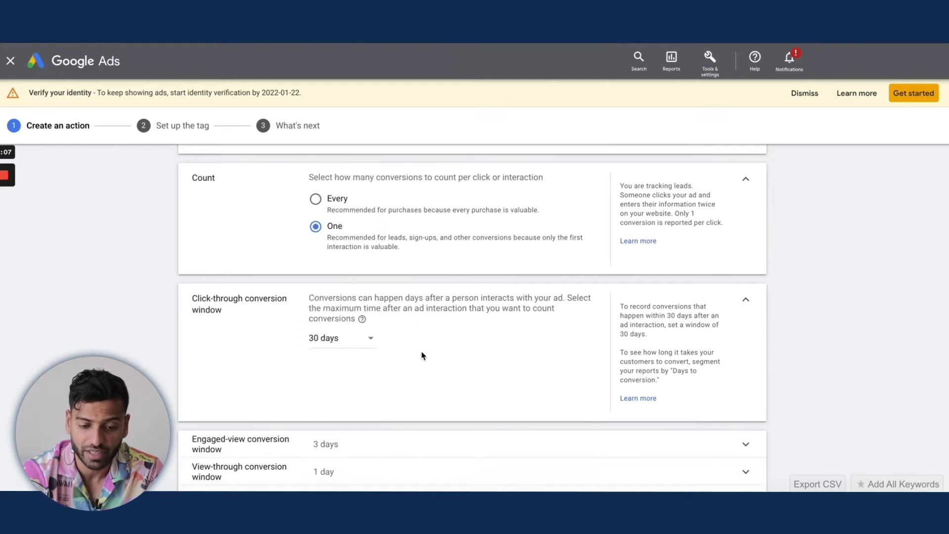
- Expand the engaged-view conversion window setting and review its available durations without choosing a different one
left_click(360, 384)
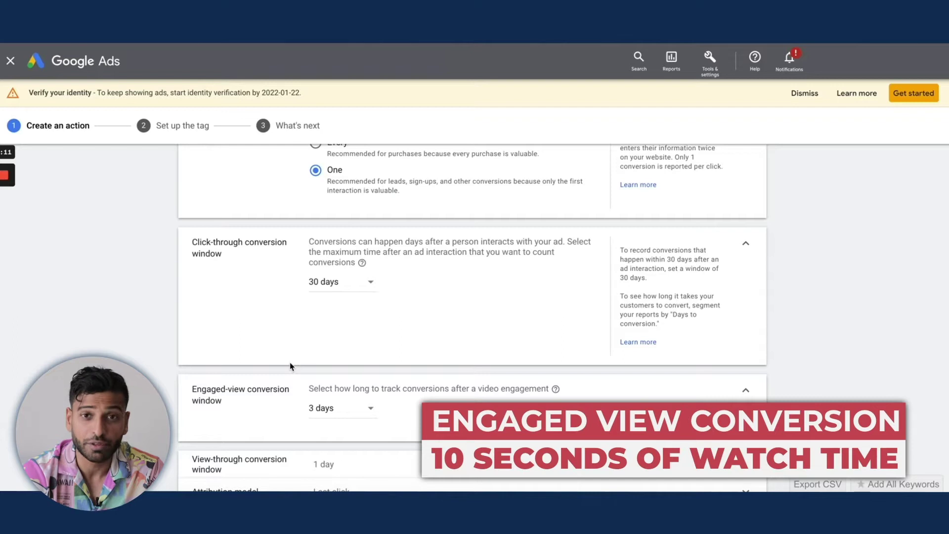
left_click(337, 419)
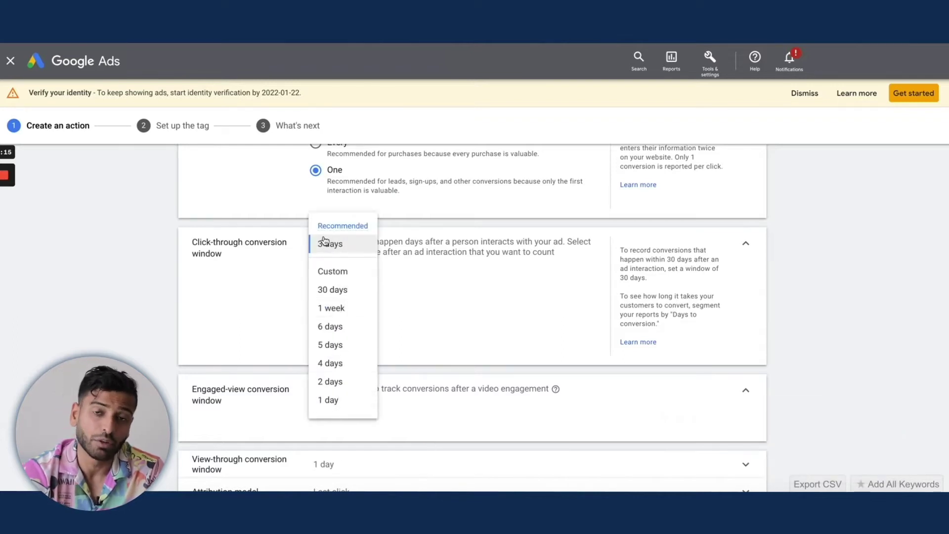
left_click(187, 432)
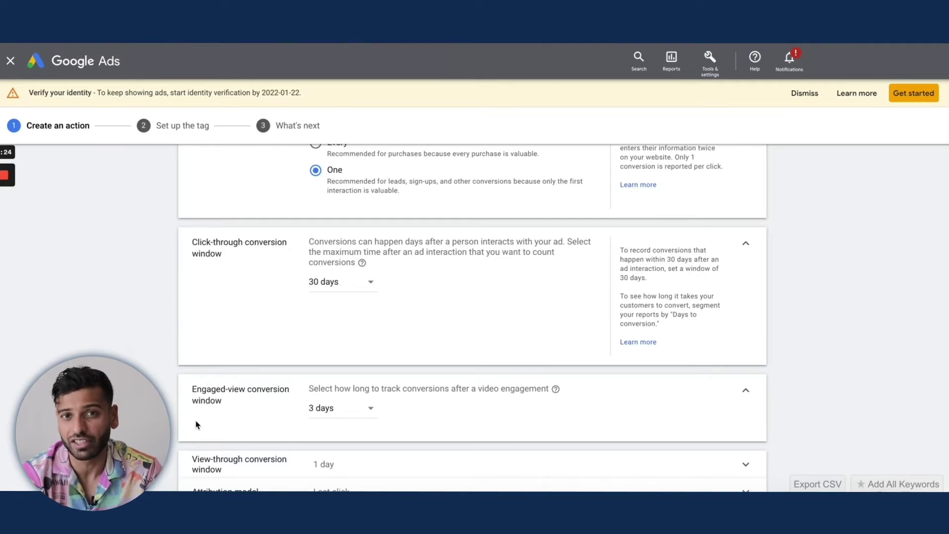
- Expand the view-through conversion window setting, review its available durations, and compare it with the engaged-view setting
scroll(222, 426, "down", 3)
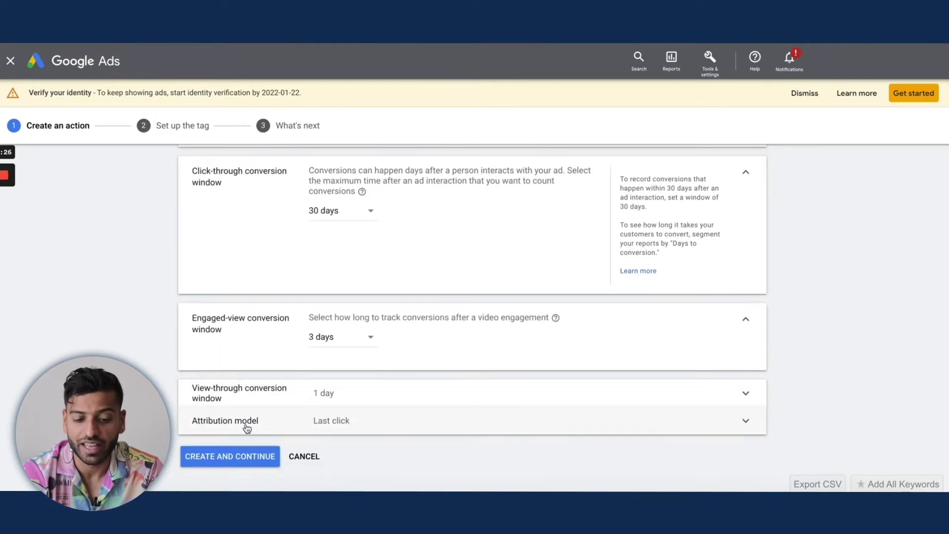
left_click(296, 403)
scroll(314, 383, "down", 3)
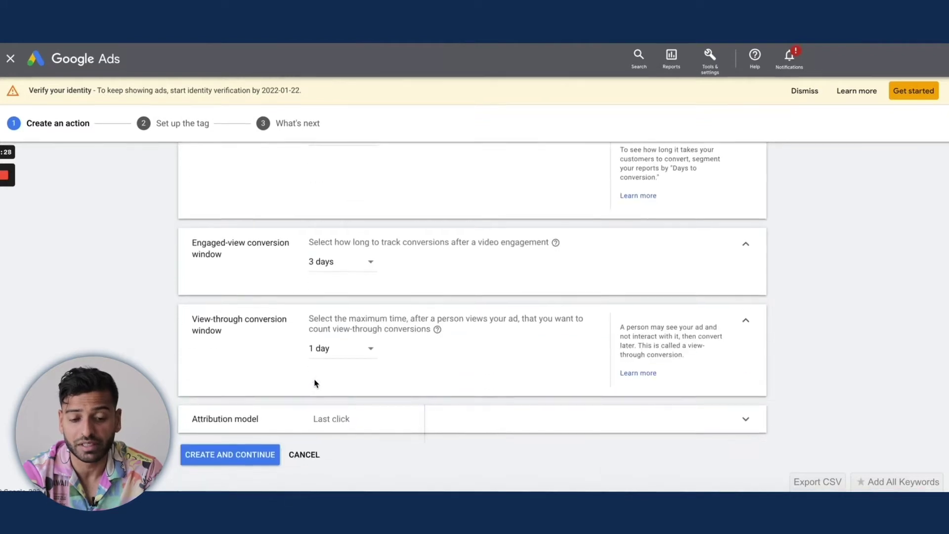
left_click(356, 351)
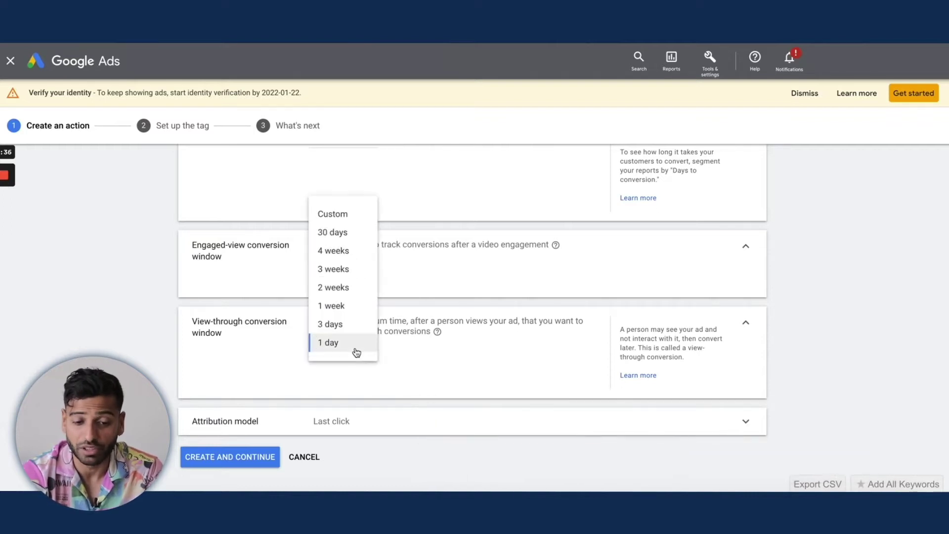
left_click(397, 360)
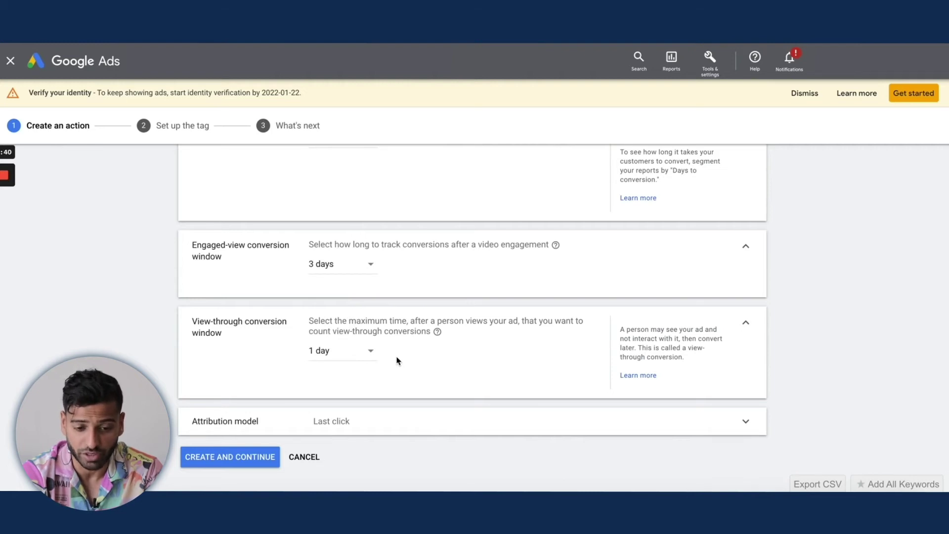
triple_click(210, 248)
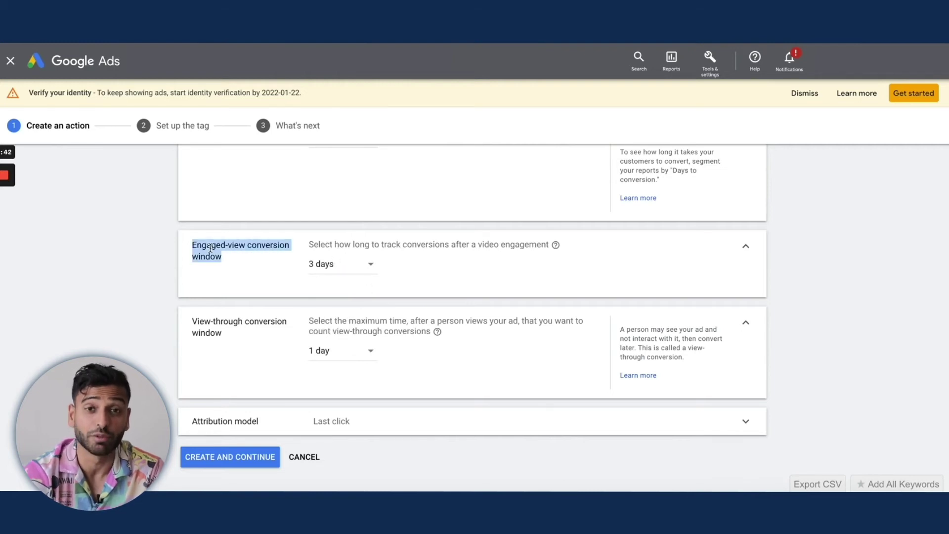
- Create the lead form conversion action and choose Google Tag Manager as its tag installation method
left_click_drag(222, 247, 332, 258)
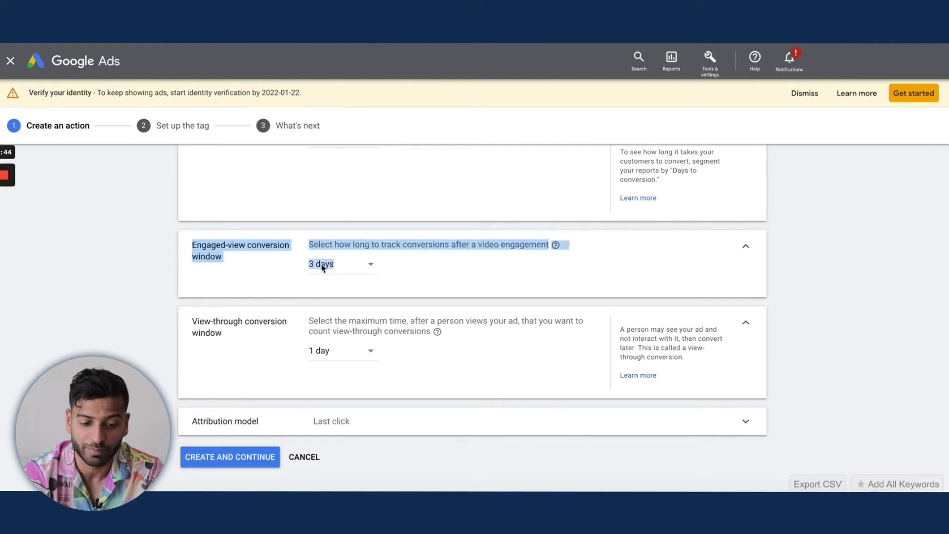
left_click(240, 458)
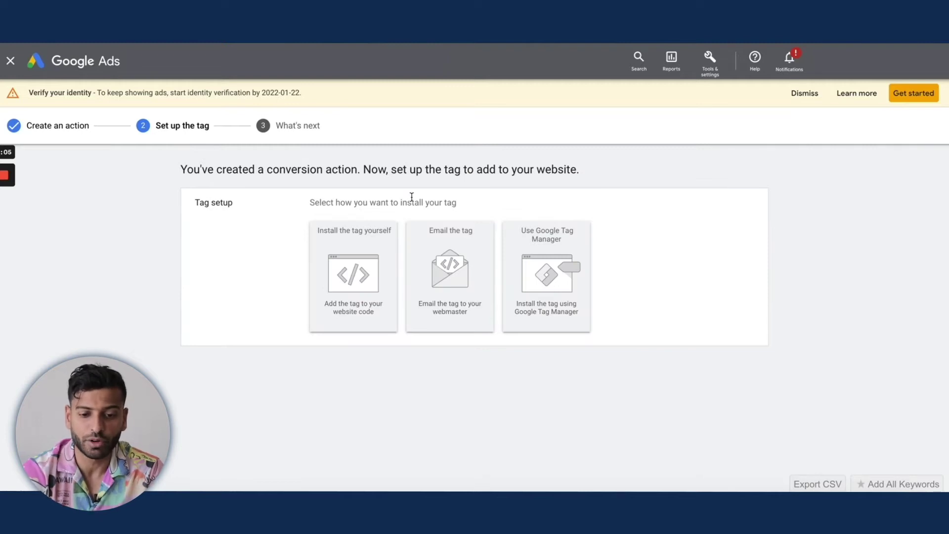
left_click(546, 277)
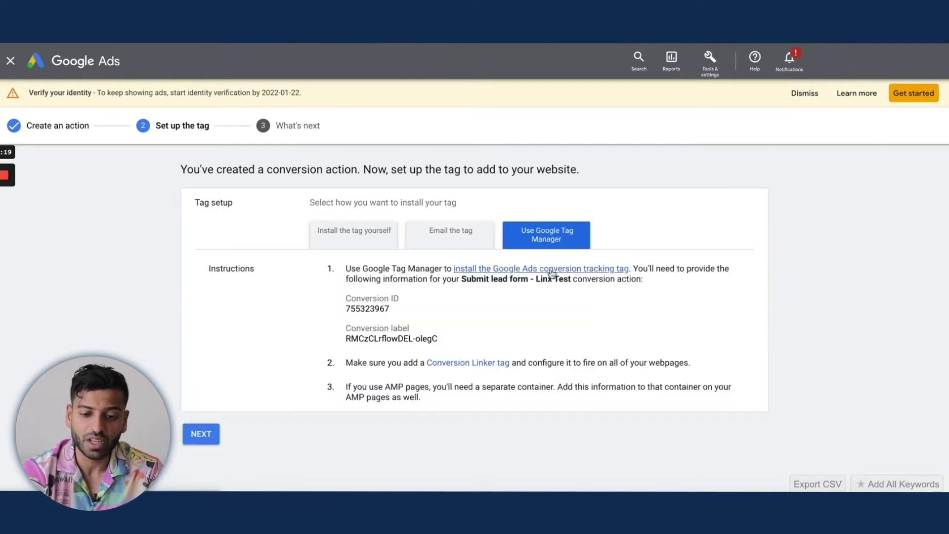
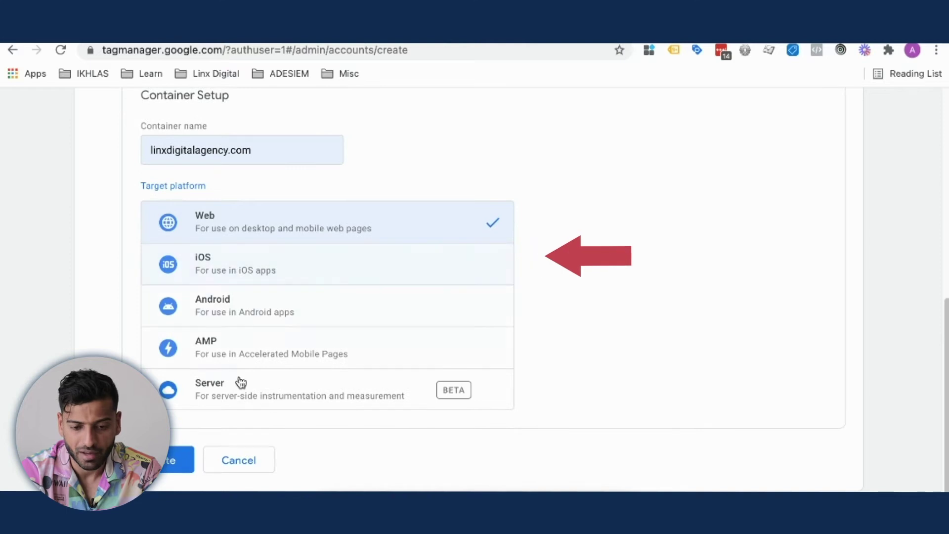
- Create the linxdigitalagency.com web container in Google Tag Manager and accept the Terms of Service Agreement
left_click(165, 468)
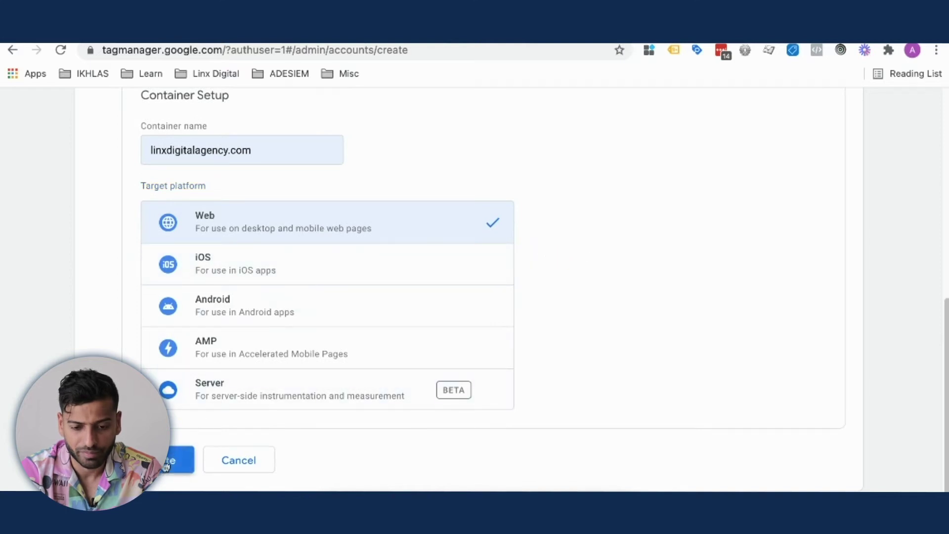
scroll(222, 430, "down", 10)
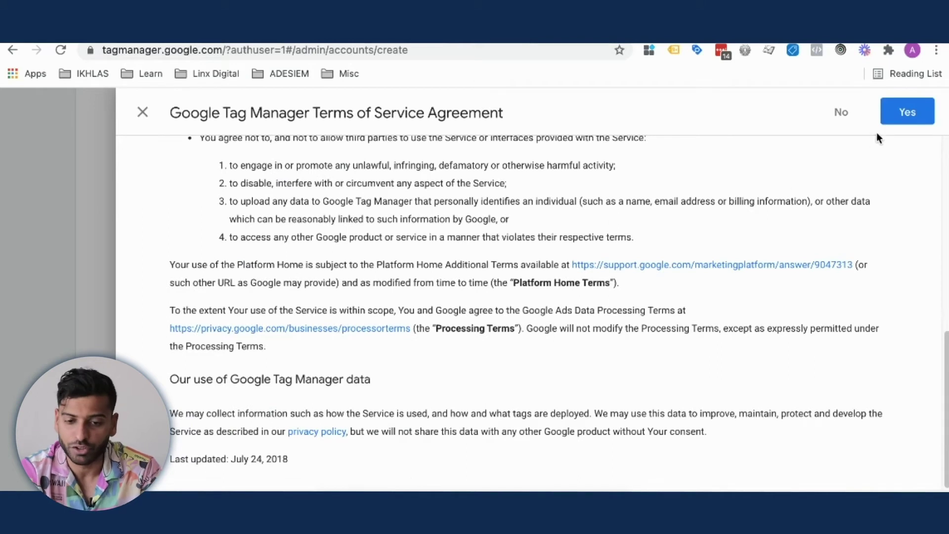
left_click(910, 113)
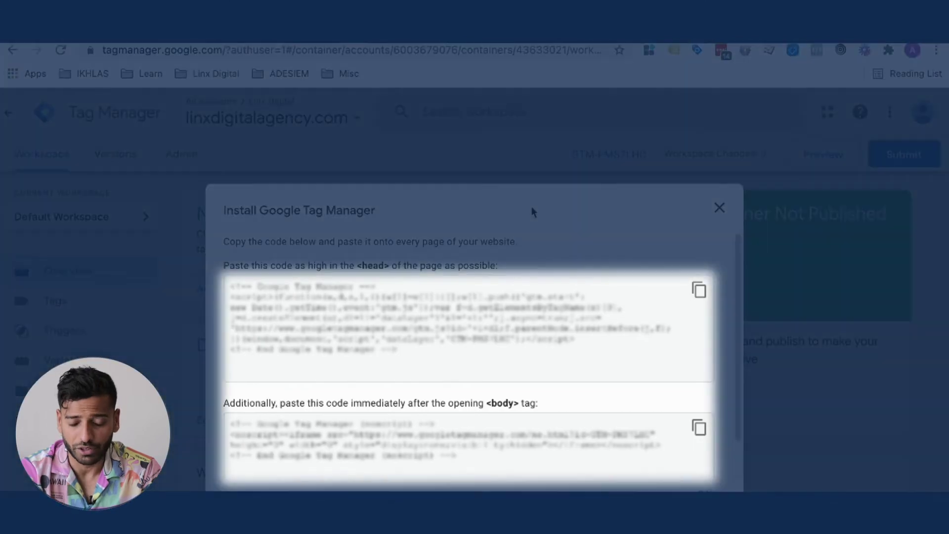
- Copy the Google Tag Manager head and body installation snippets one after the other into the blank text document
left_click(699, 290)
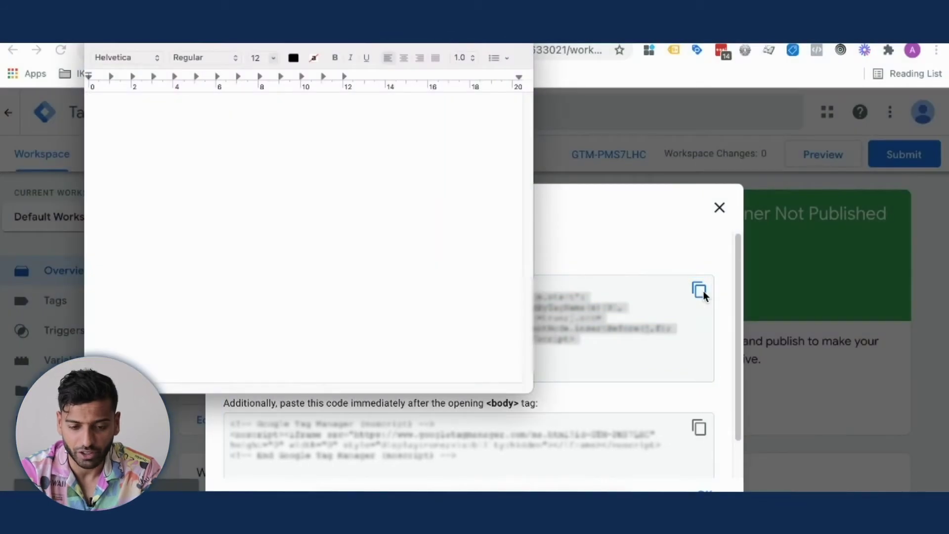
key("super+v")
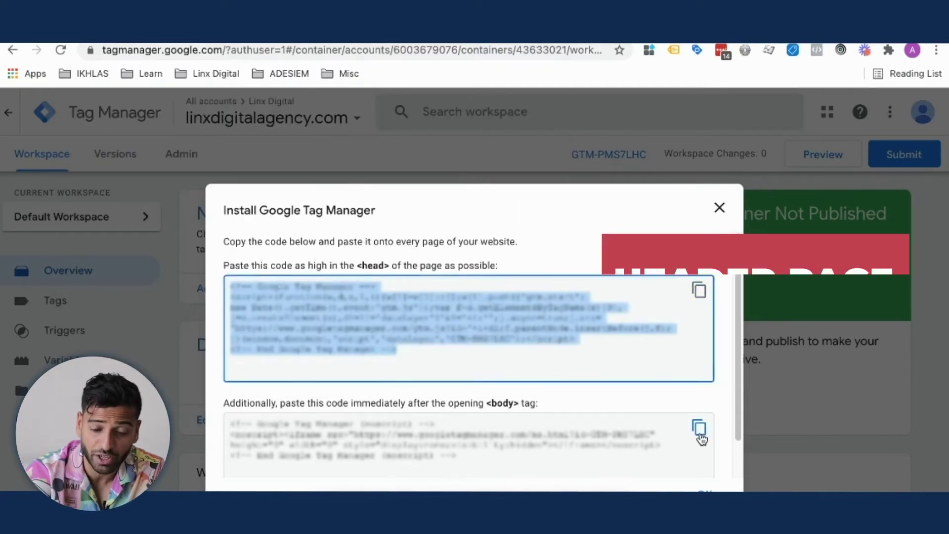
left_click(699, 428)
key("super+Tab")
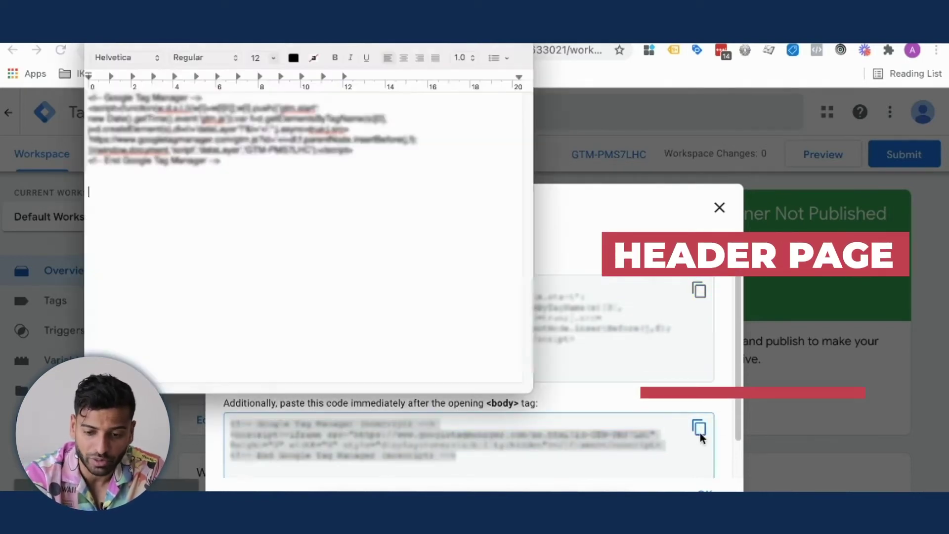
key("super+v")
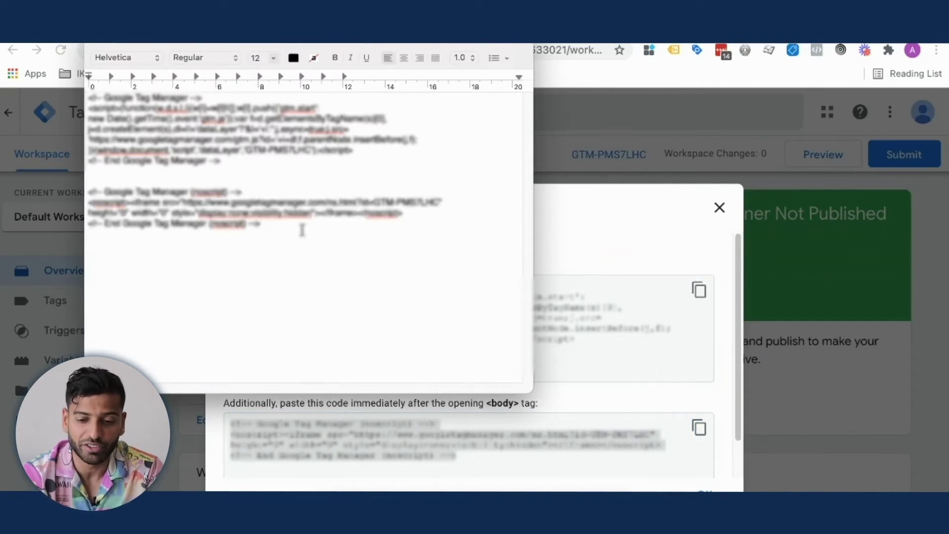
key("super+Tab")
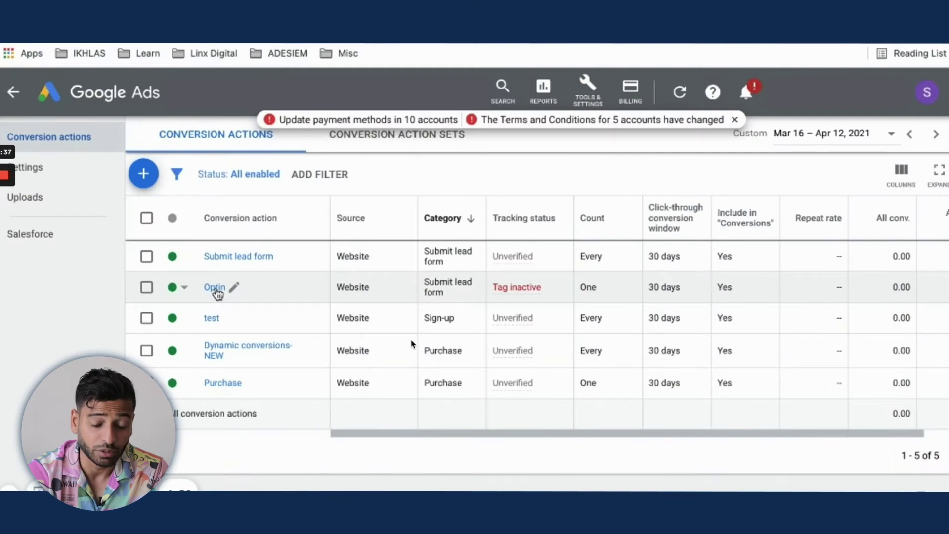
- Open the Optin conversion action in Google Ads, show its Google Tag Manager setup instructions, and locate the conversion ID and label
left_click(214, 287)
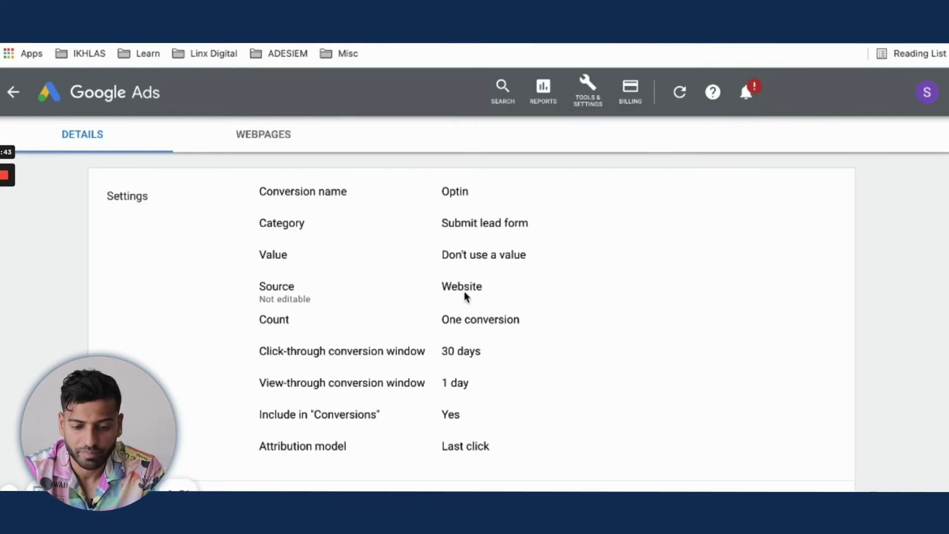
scroll(465, 295, "down", 2)
scroll(465, 291, "down", 1)
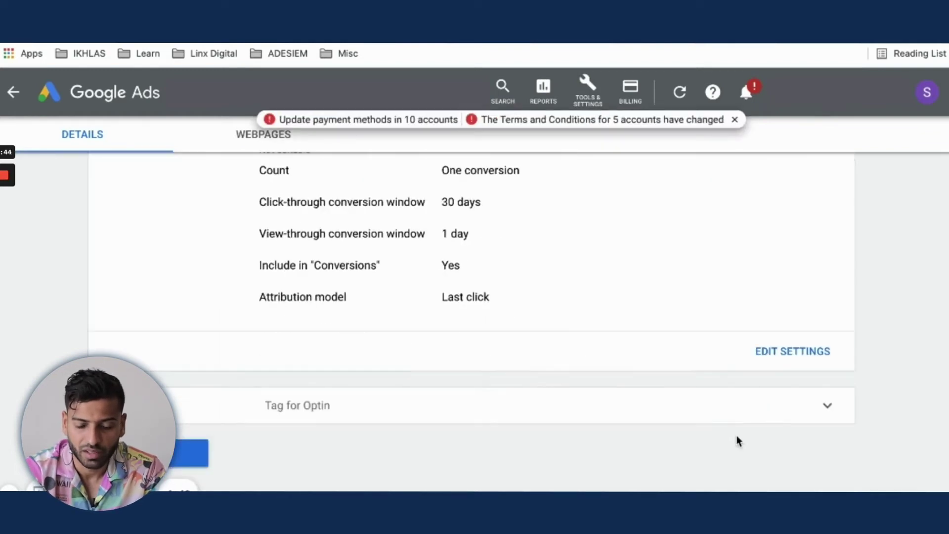
left_click(756, 419)
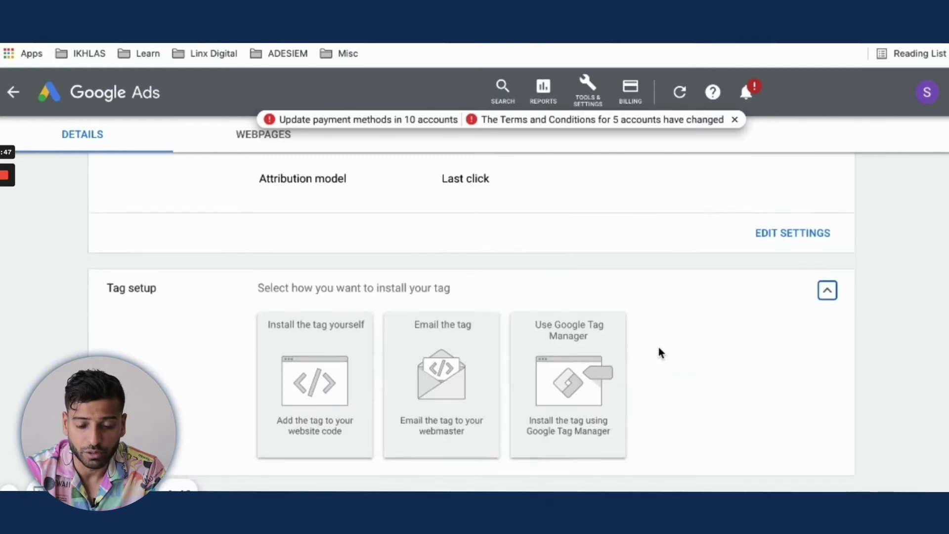
left_click(604, 326)
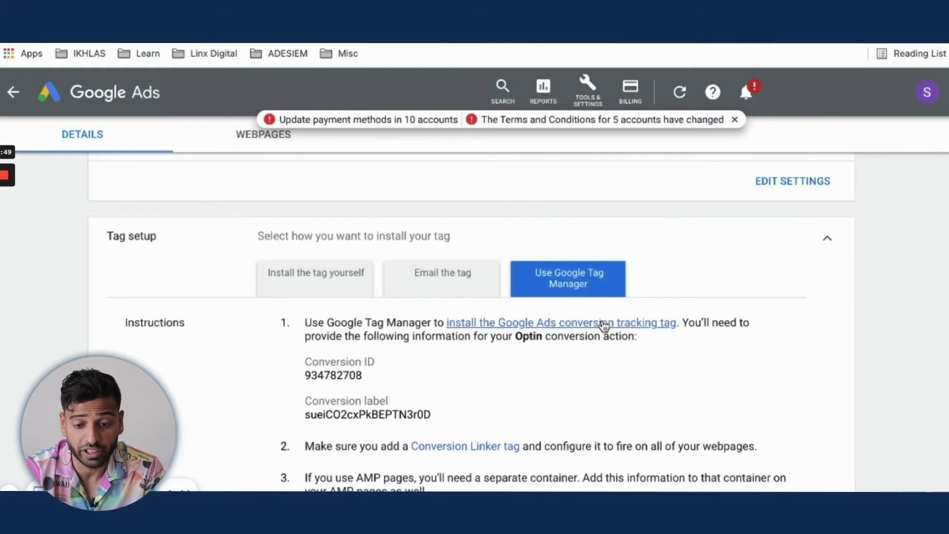
scroll(603, 323, "down", 1)
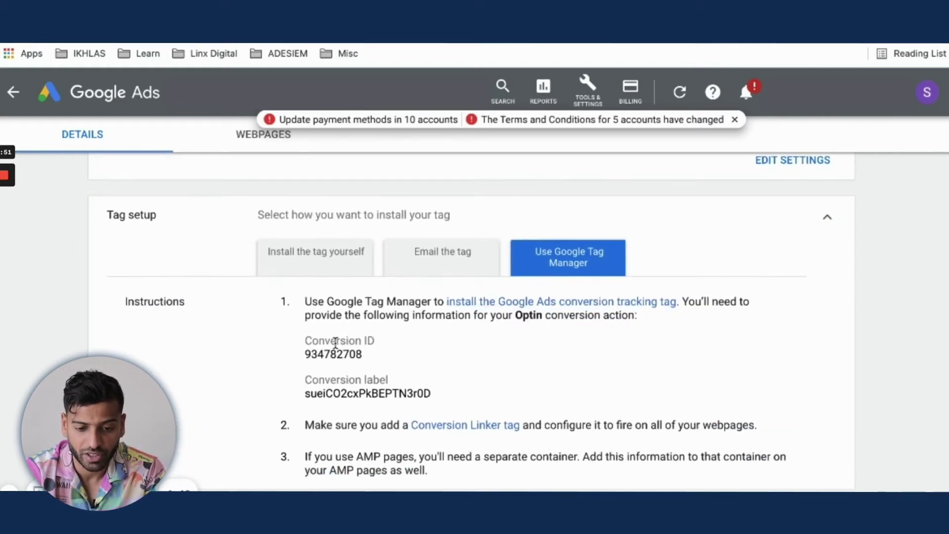
double_click(306, 354)
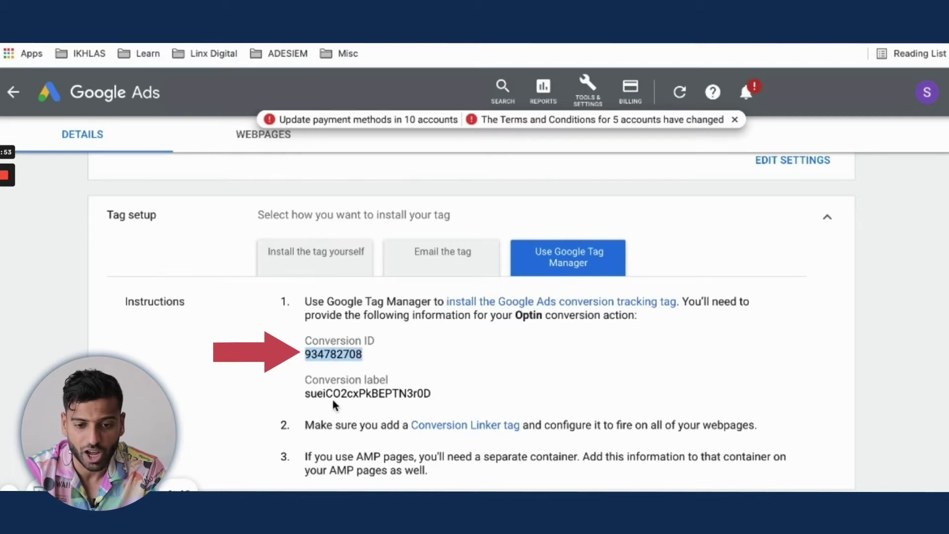
left_click_drag(306, 394, 425, 393)
left_click(444, 396)
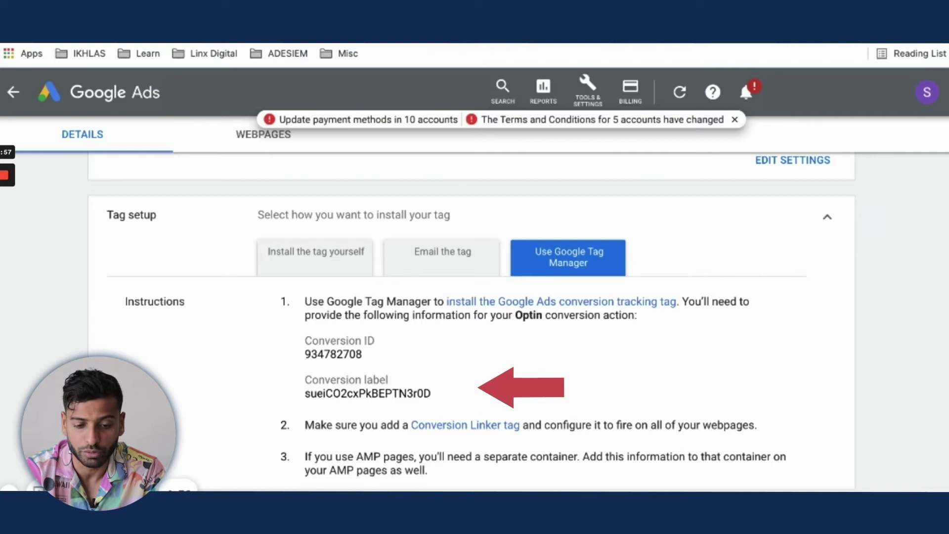
- In Tag Manager, create a new tag named "Google Ads - Conversion - Optin" with the Google Ads Conversion Tracking type
key("ctrl+Tab")
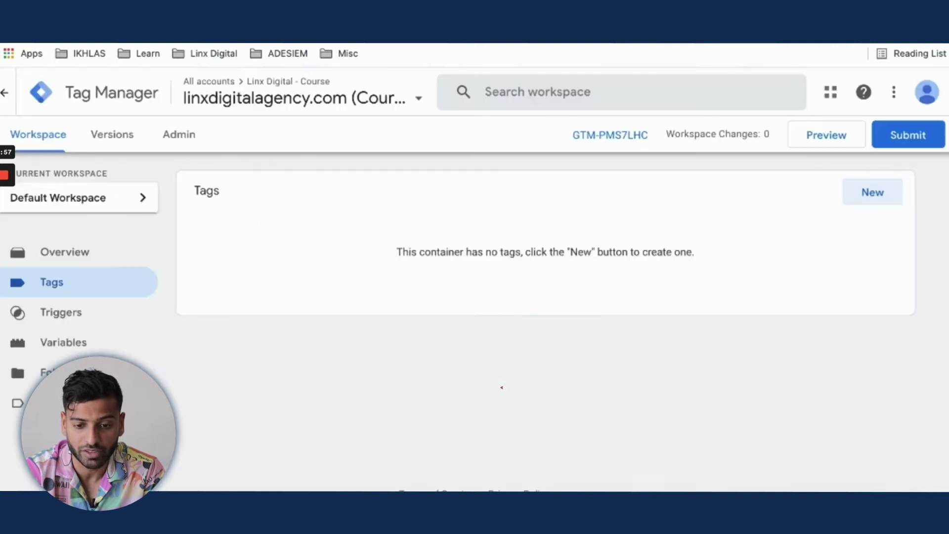
left_click(856, 201)
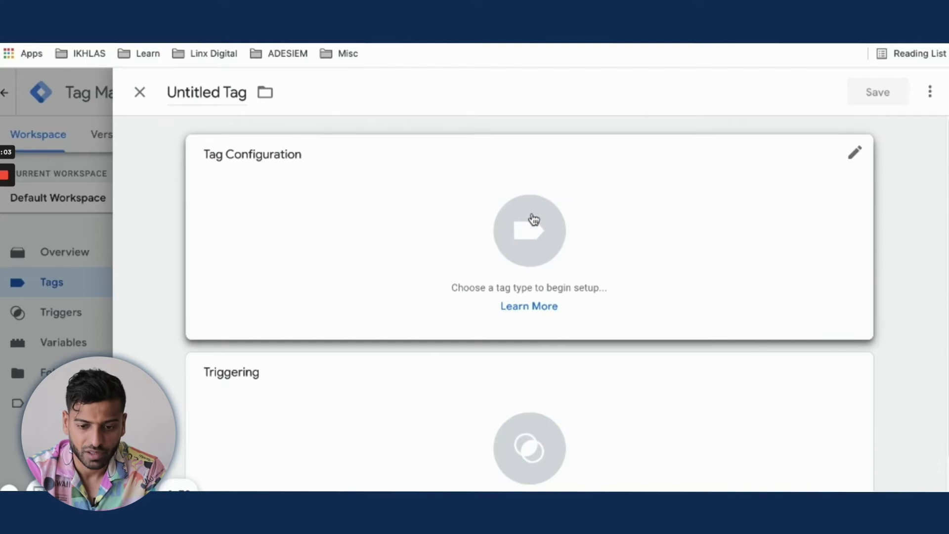
left_click(205, 94)
type("G")
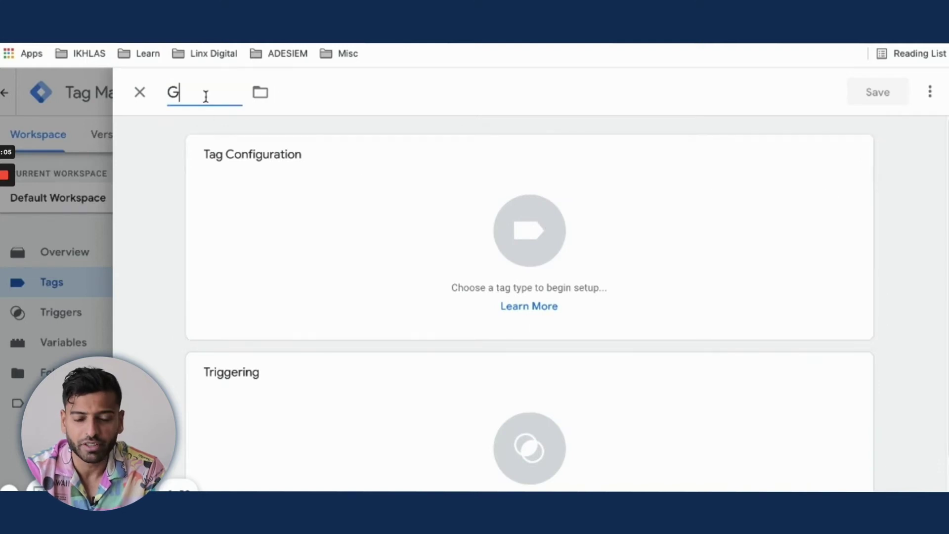
type("oogle Ads - Conversio")
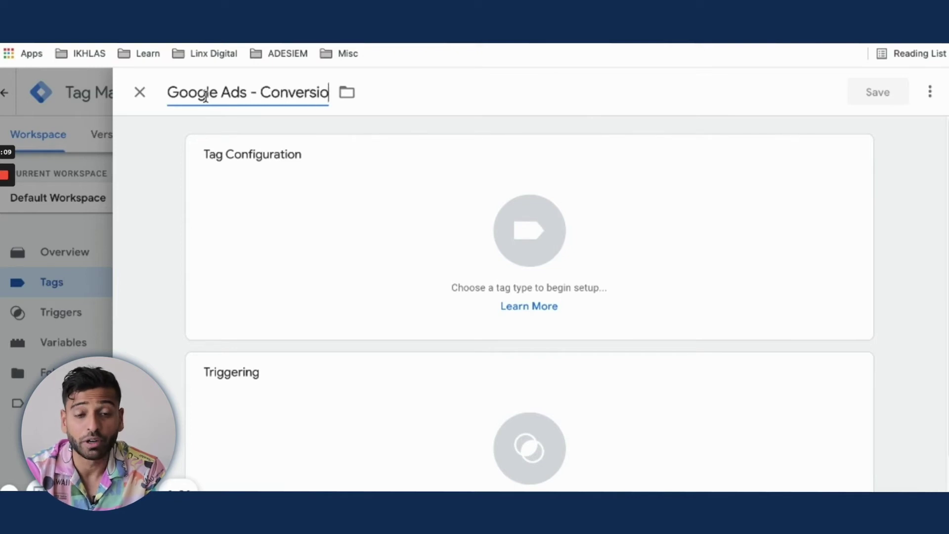
type("n - Optin")
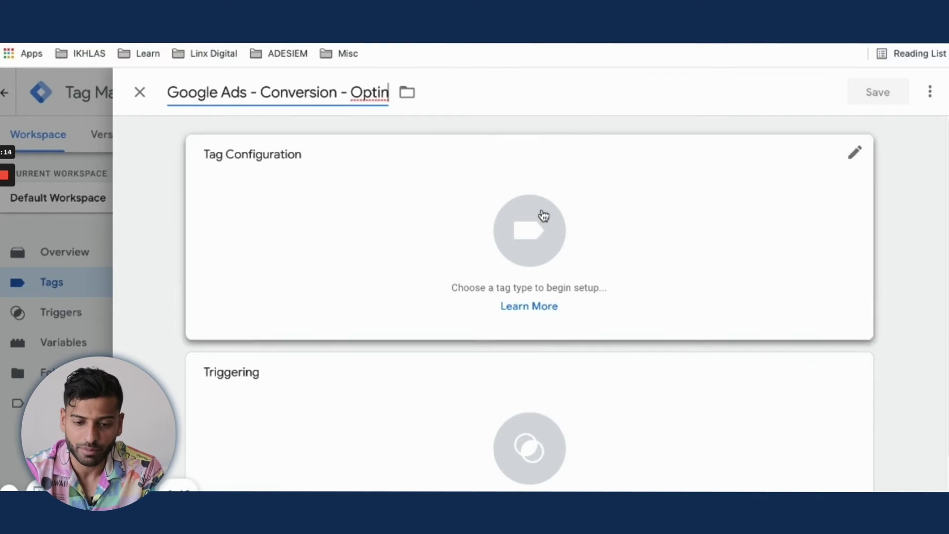
left_click(542, 230)
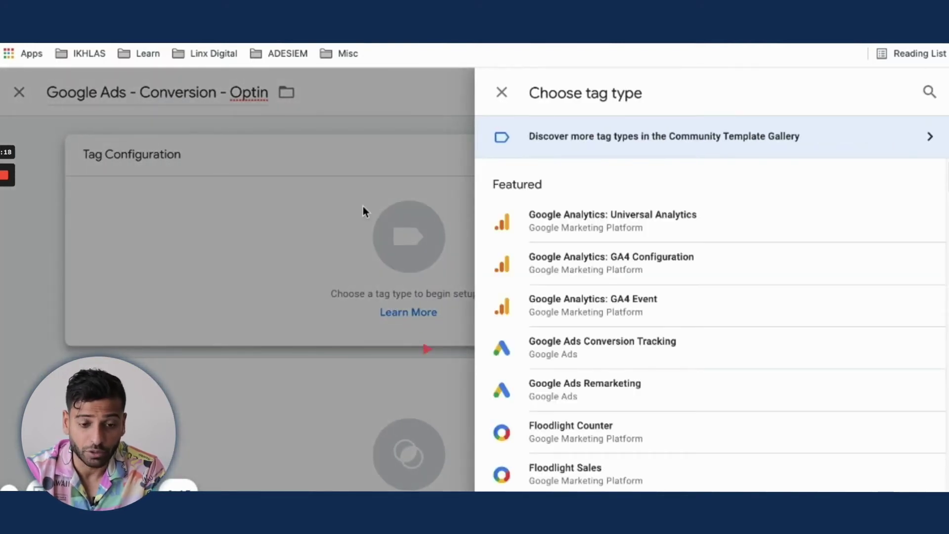
left_click(619, 355)
- Copy the Optin conversion ID from Google Ads into the tag's Conversion ID field in Tag Manager
left_click(296, 310)
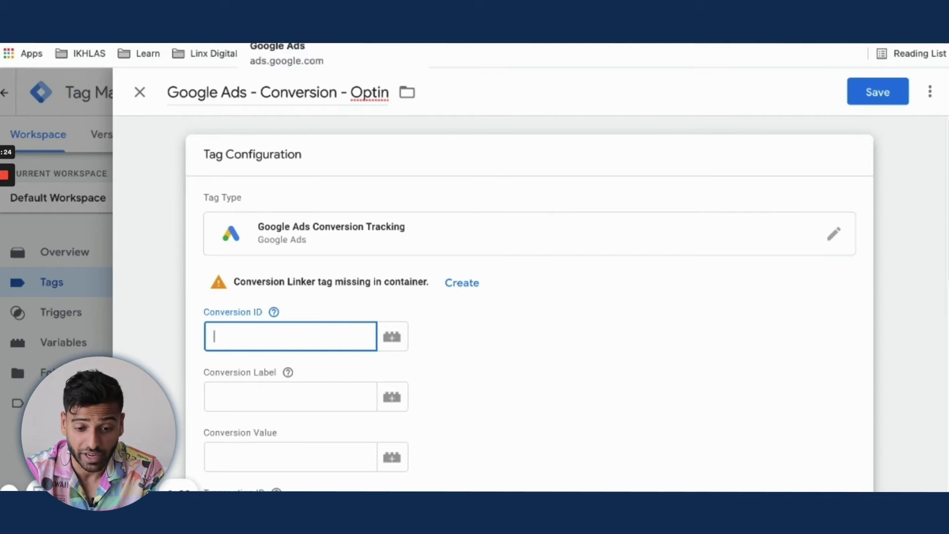
left_click(277, 34)
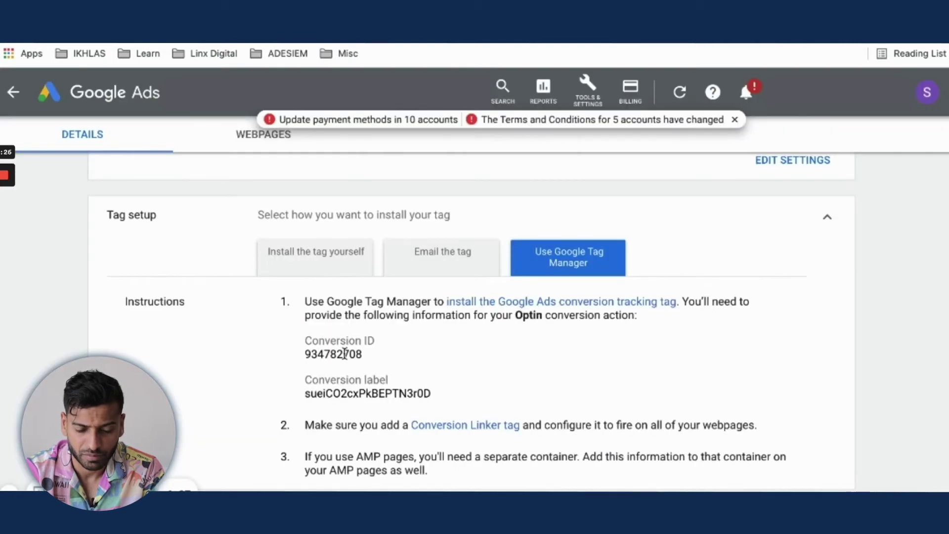
left_click_drag(305, 354, 360, 354)
key("ctrl+c")
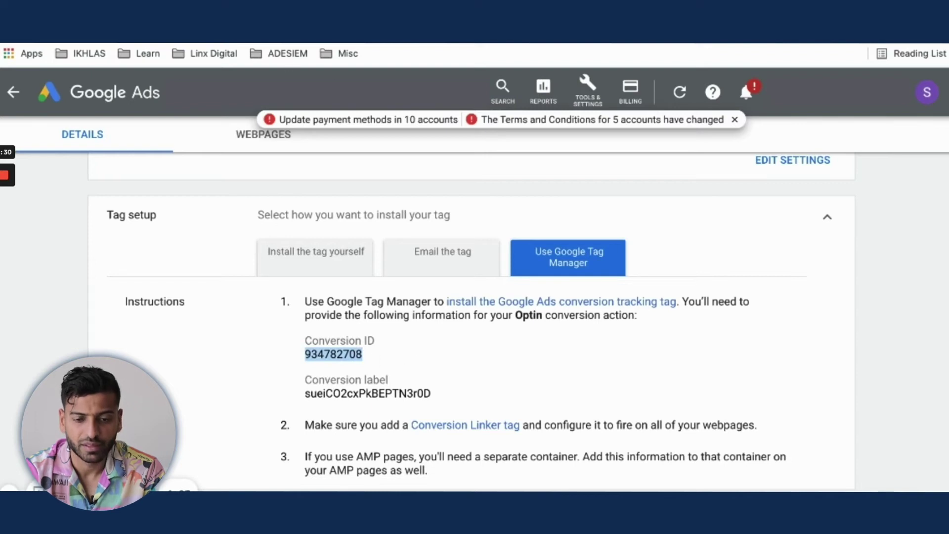
key("ctrl+shift+Tab")
key("ctrl+v")
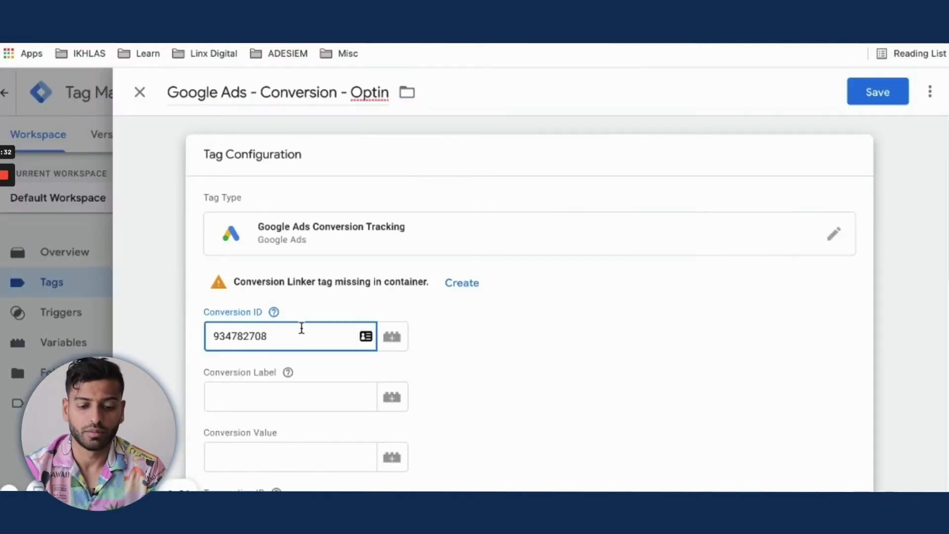
- Copy the Optin conversion label from Google Ads into the tag's Conversion Label field in Tag Manager
left_click(303, 402)
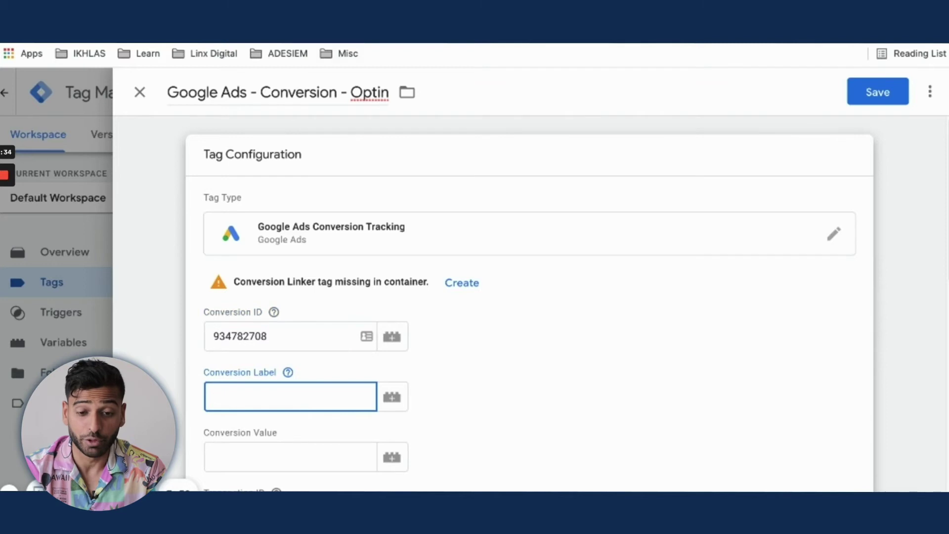
key("ctrl+Tab")
scroll(442, 256, "down", 1)
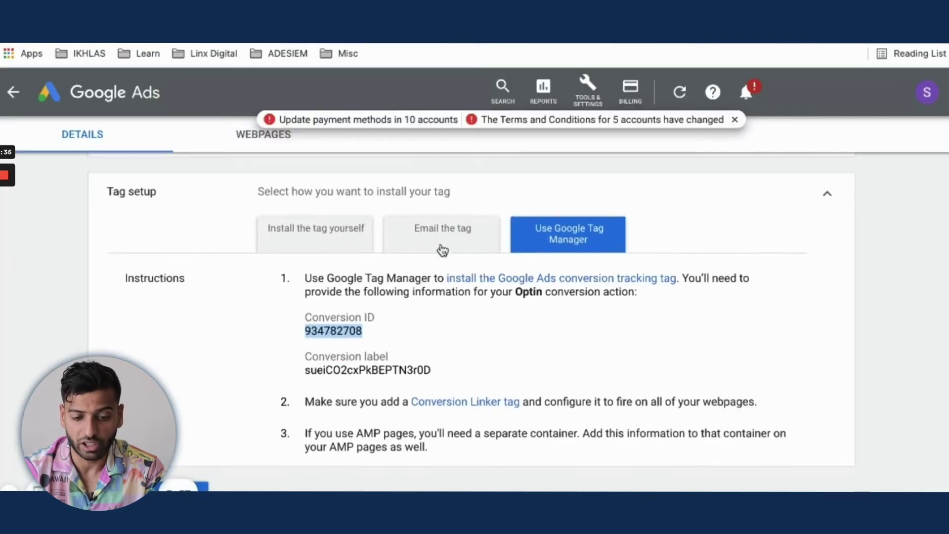
left_click_drag(308, 353, 451, 355)
key("ctrl+c")
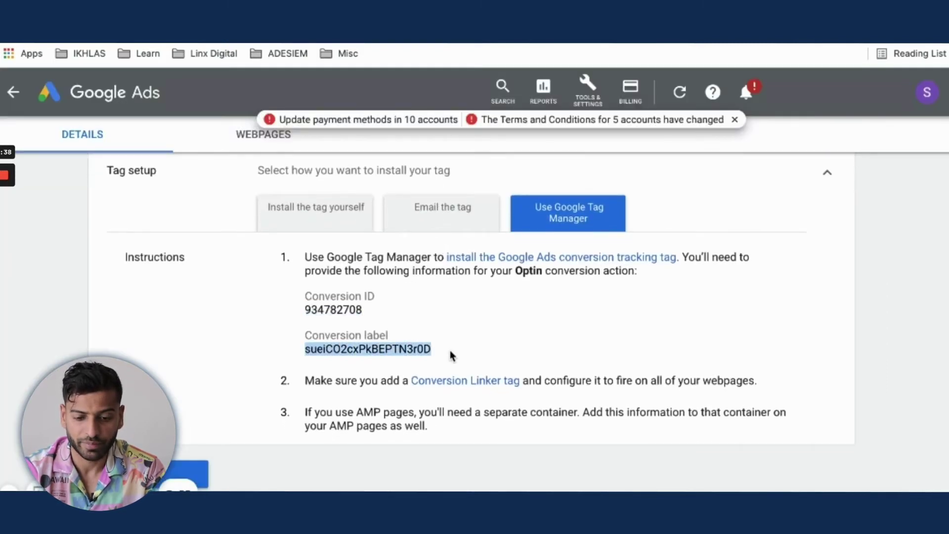
key("ctrl+shift+Tab")
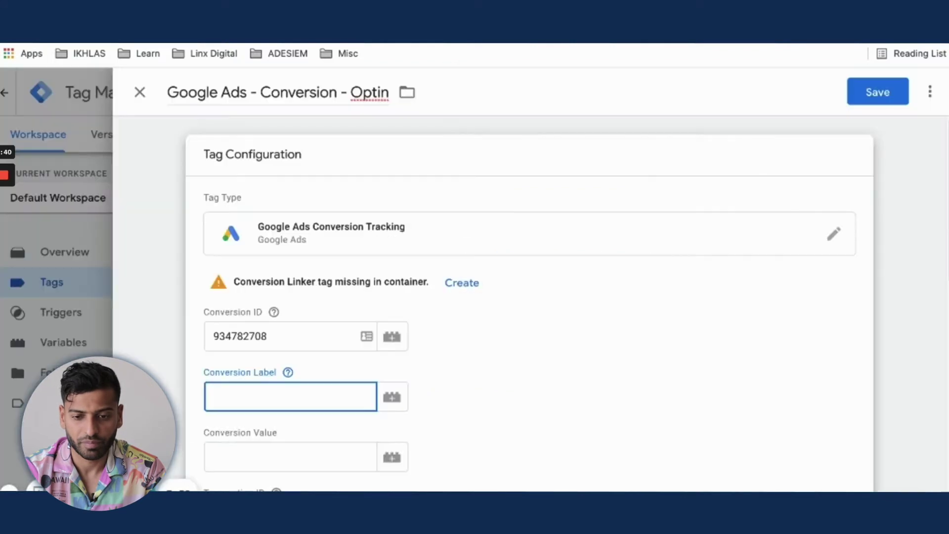
key("ctrl+v")
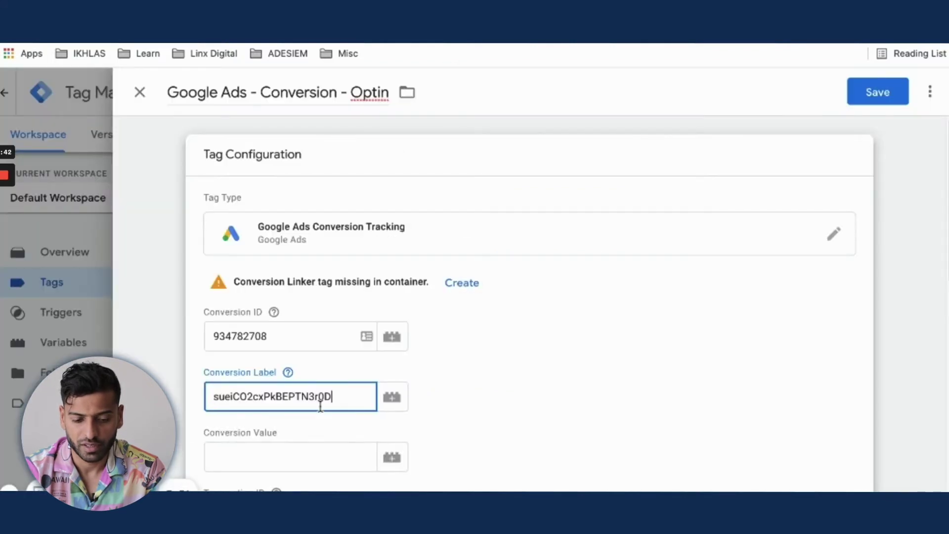
left_click(539, 387)
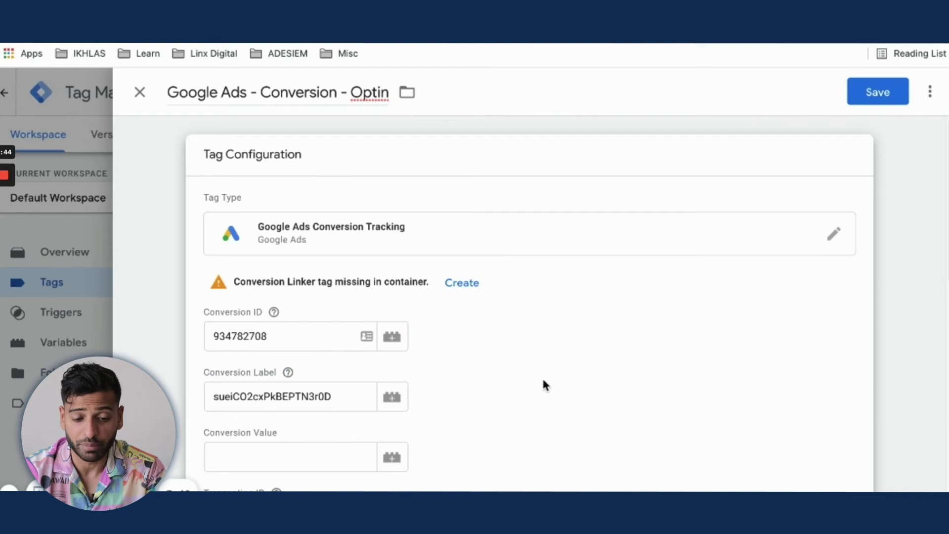
- Add a new trigger to the tag and name it "Optin Thank You Page"
scroll(600, 376, "down", 7)
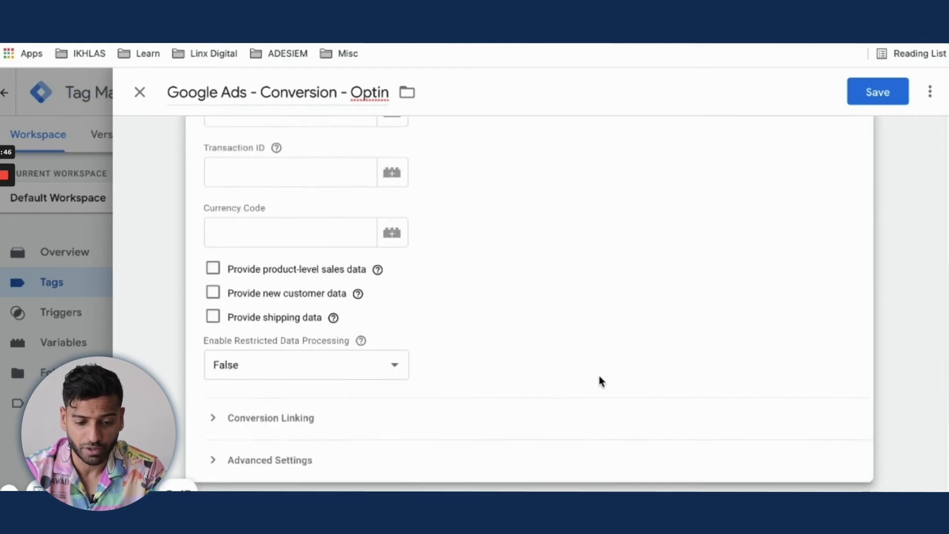
scroll(600, 381, "down", 4)
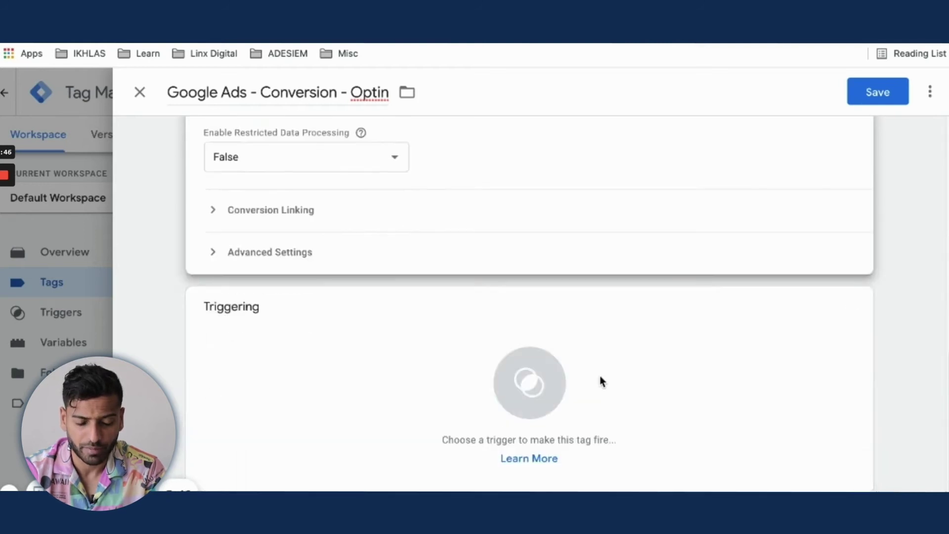
left_click(520, 390)
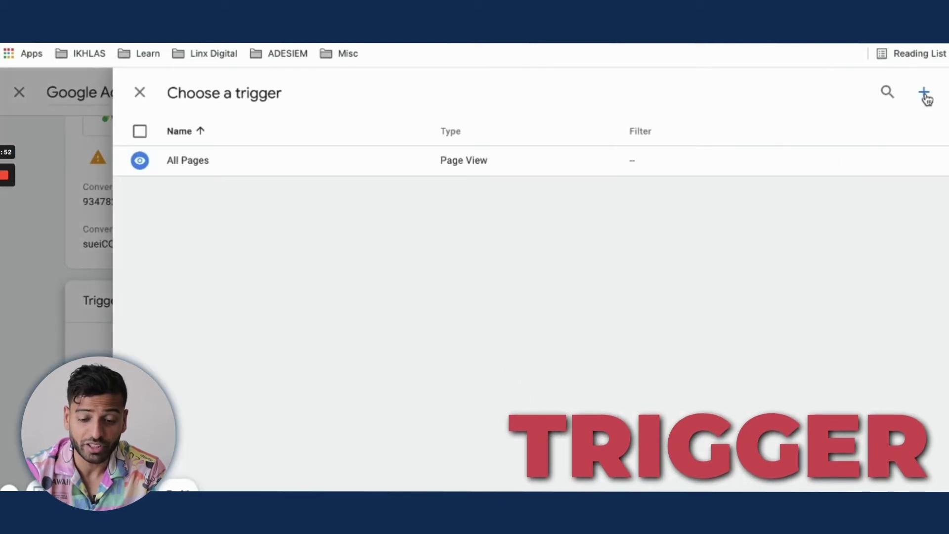
left_click(924, 94)
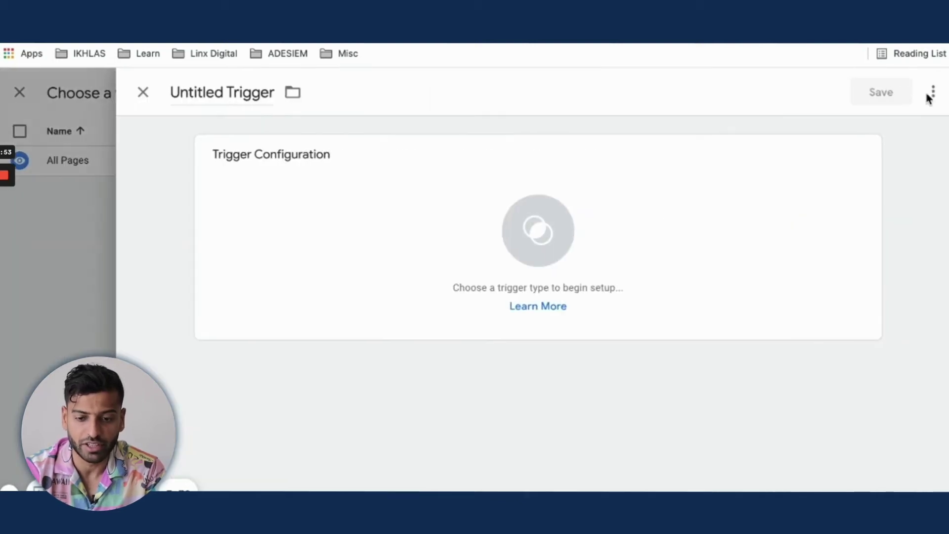
left_click(207, 93)
type("Opti")
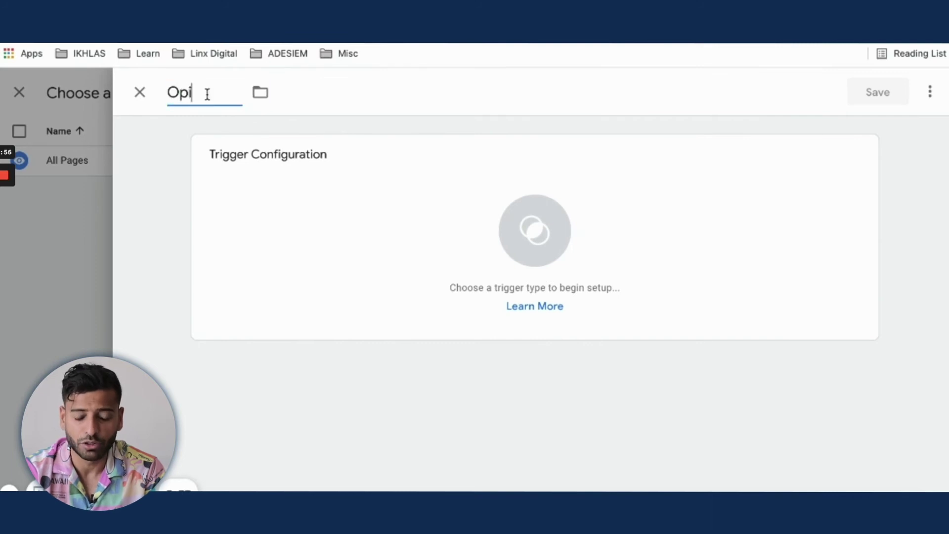
type("nConfirmed")
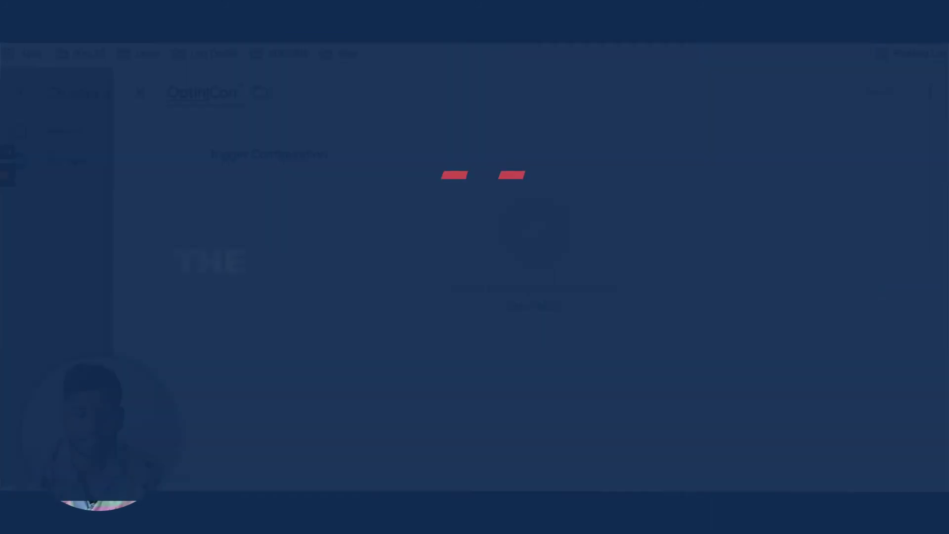
key("BackSpace")
key("BackSpace")
key("BackSpace")
key("BackSpace")
key("BackSpace")
key("BackSpace")
key("BackSpace")
key("BackSpace")
key("BackSpace")
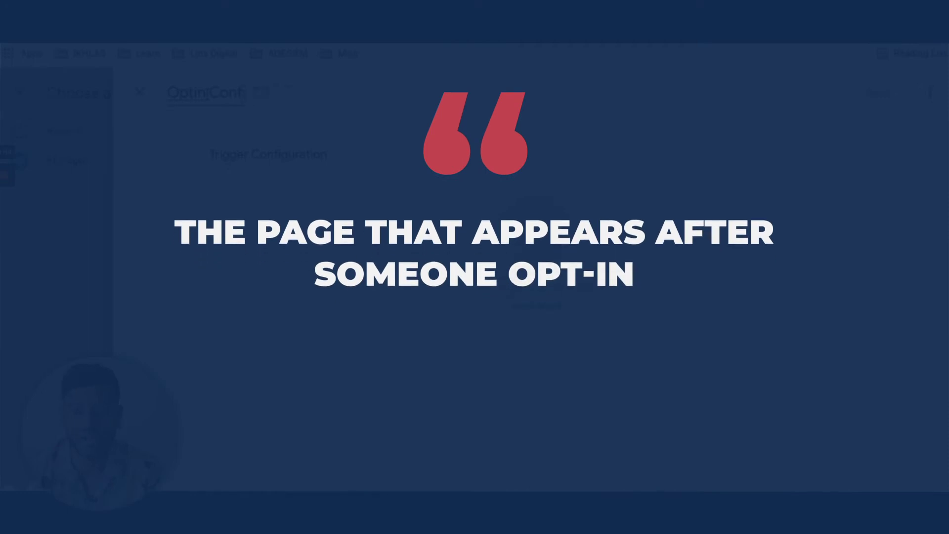
type("Thank")
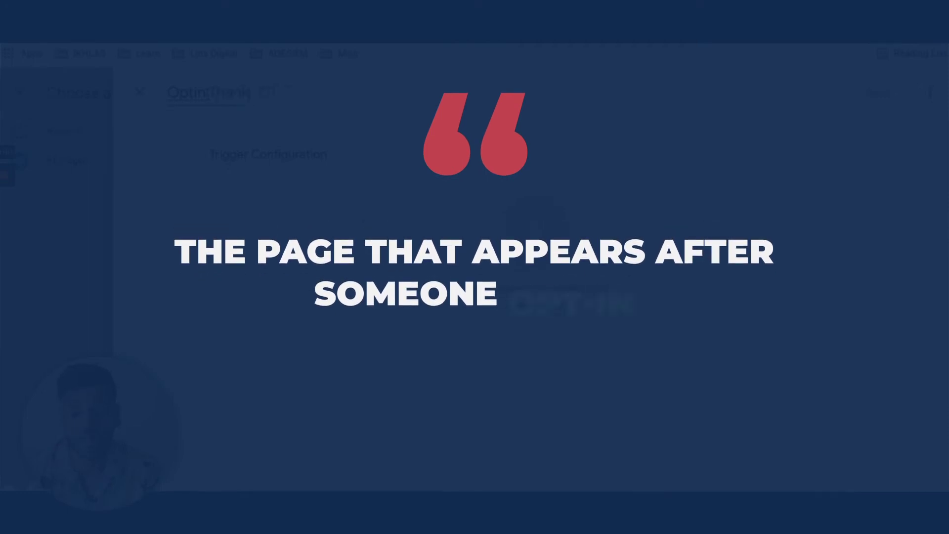
type(" You Page")
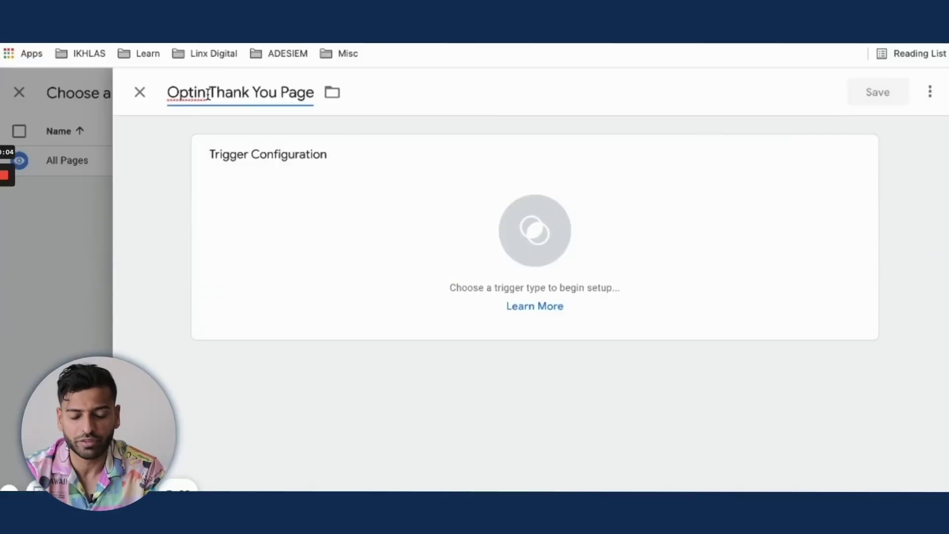
- Make it a Page View trigger firing on Some Page Views, with a condition using Page URL and contains
left_click(548, 221)
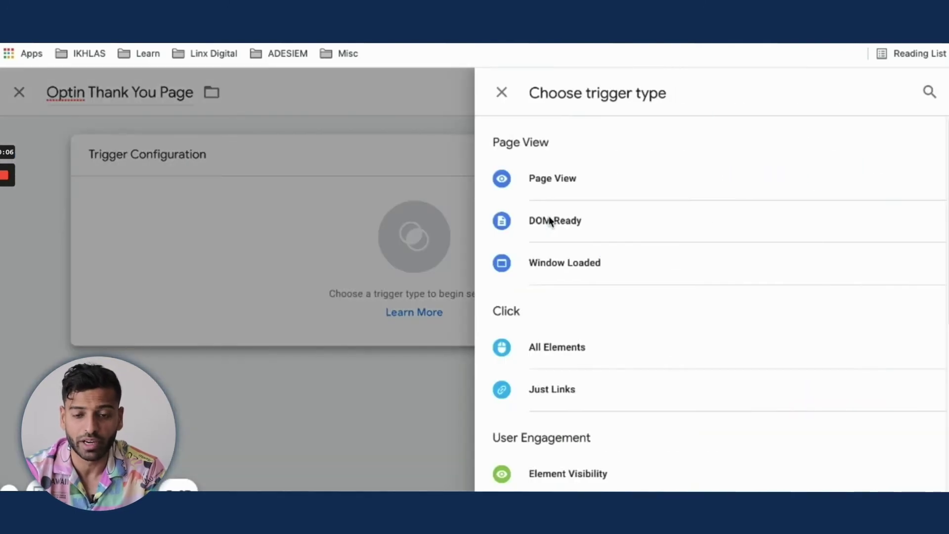
left_click(615, 176)
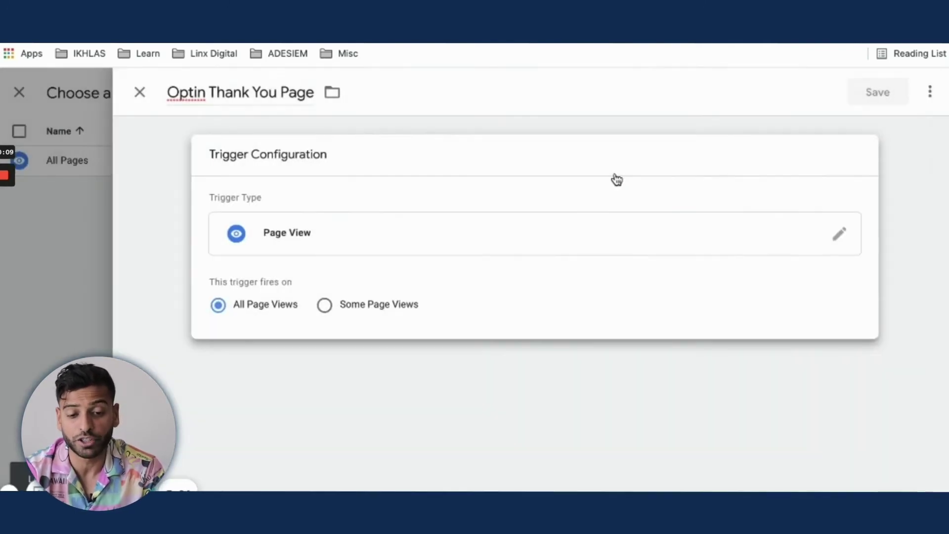
left_click(325, 306)
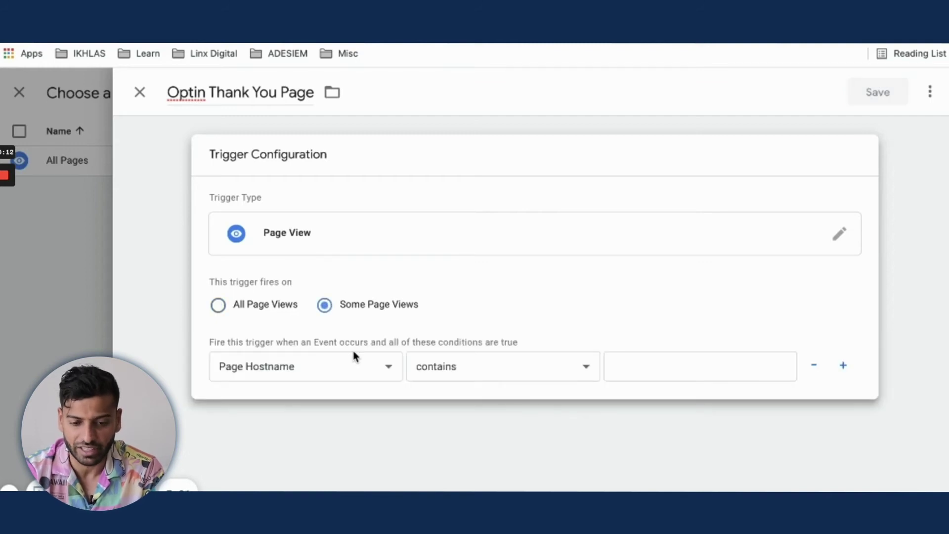
left_click(362, 370)
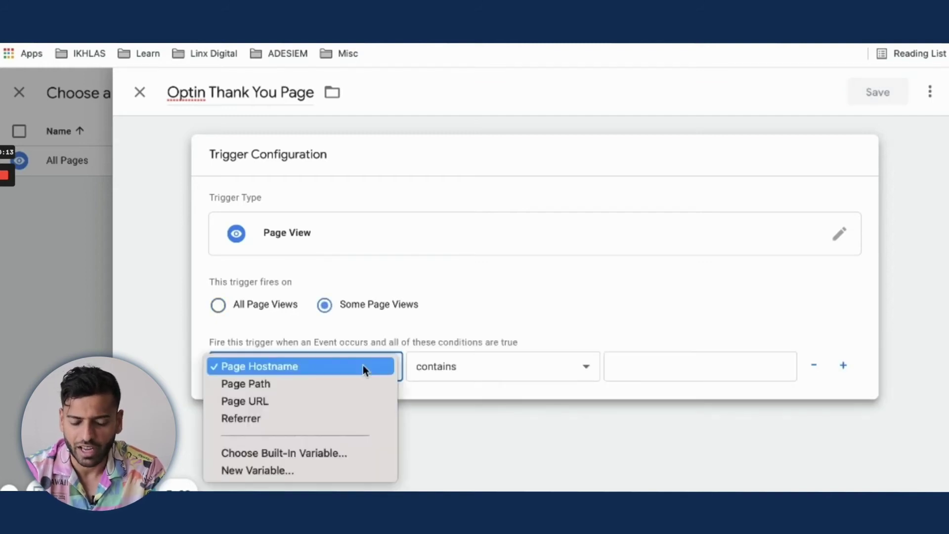
left_click(332, 399)
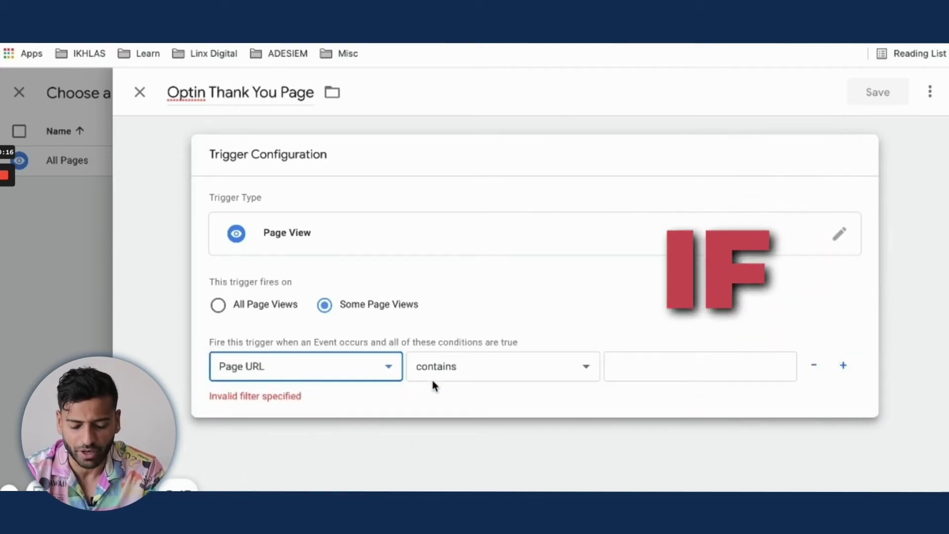
left_click(519, 380)
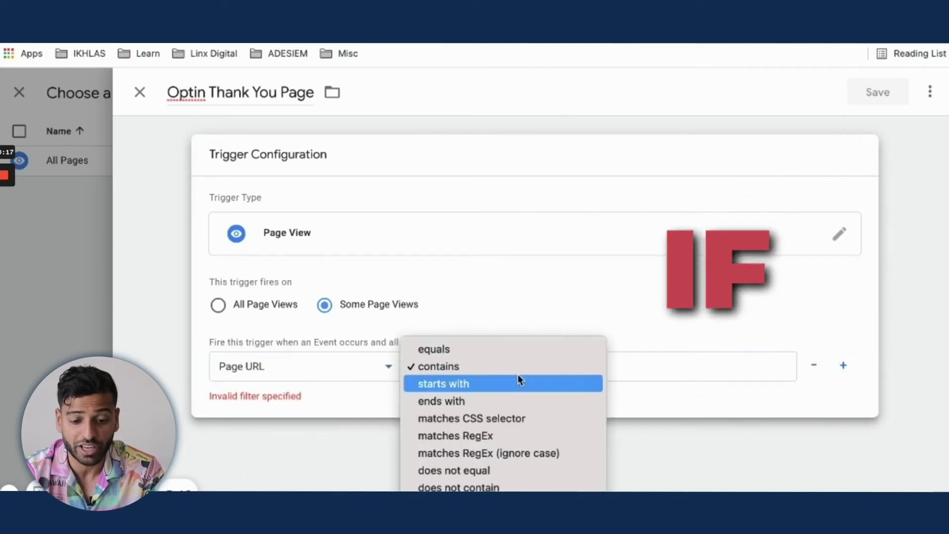
left_click(455, 370)
- Set the condition's value to event.webinarjam.com/registration/thank-you/27/, dropping the unique ID at the end of the pasted URL, and save the trigger
left_click(640, 370)
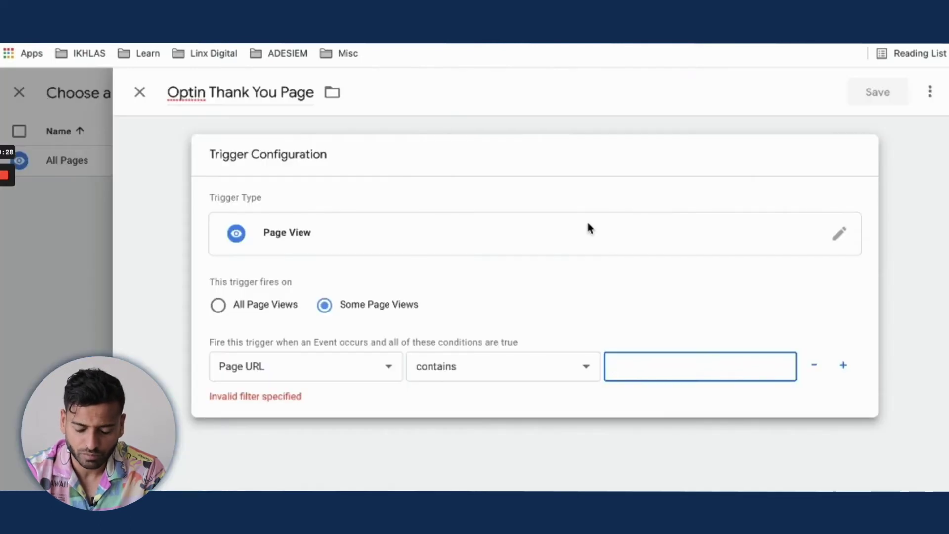
key("ctrl+v")
key("ctrl+a")
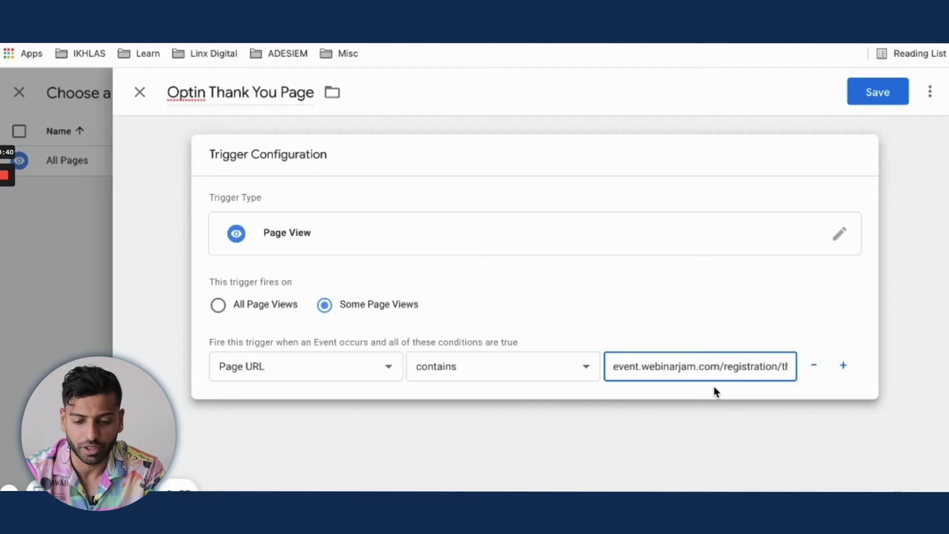
left_click_drag(615, 366, 810, 379)
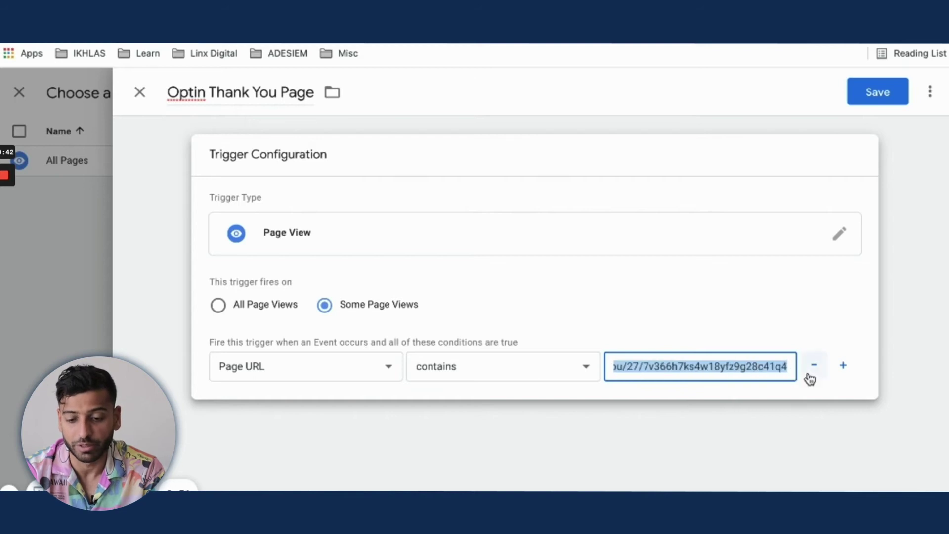
key("Right")
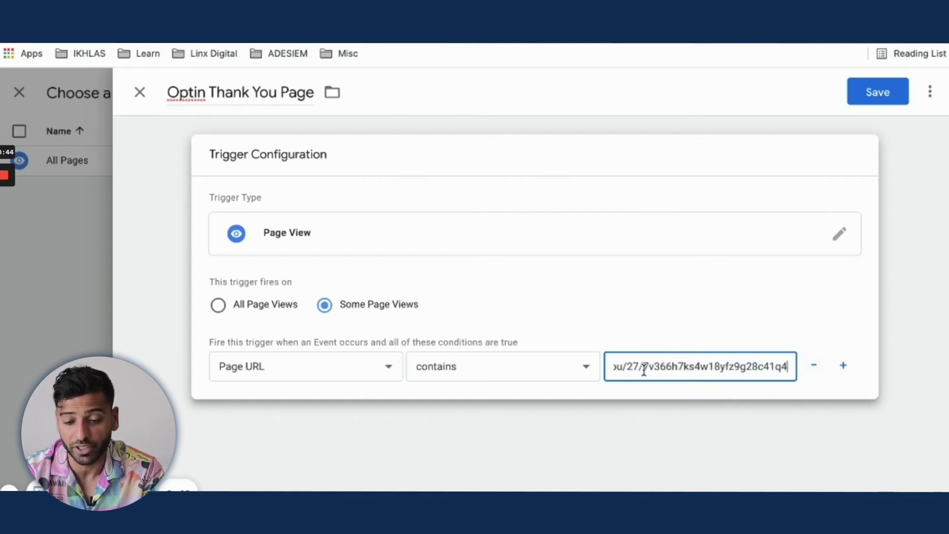
left_click_drag(691, 370, 783, 370)
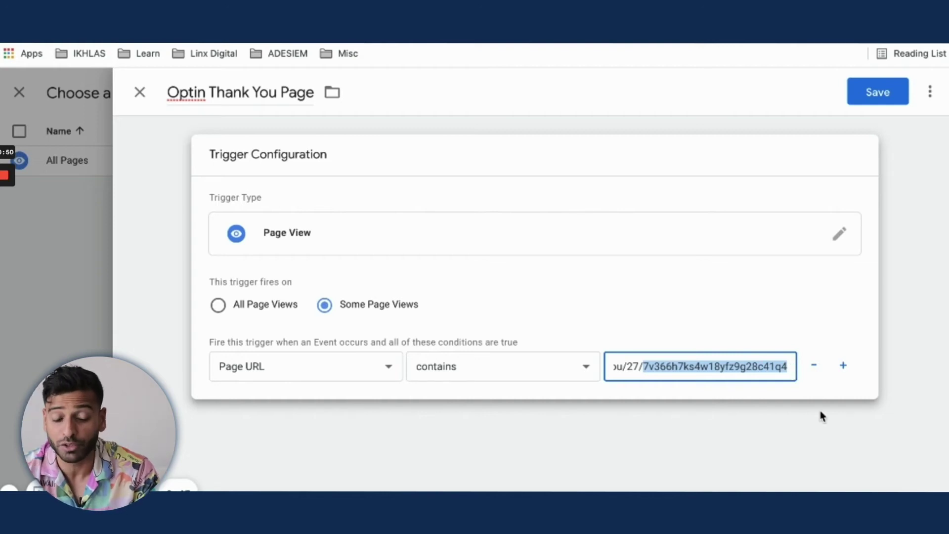
key("BackSpace")
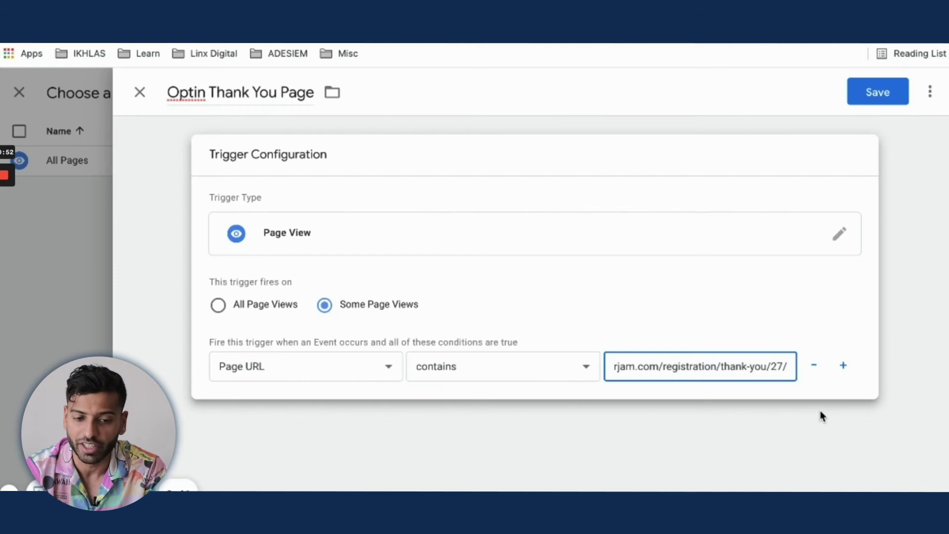
left_click(876, 93)
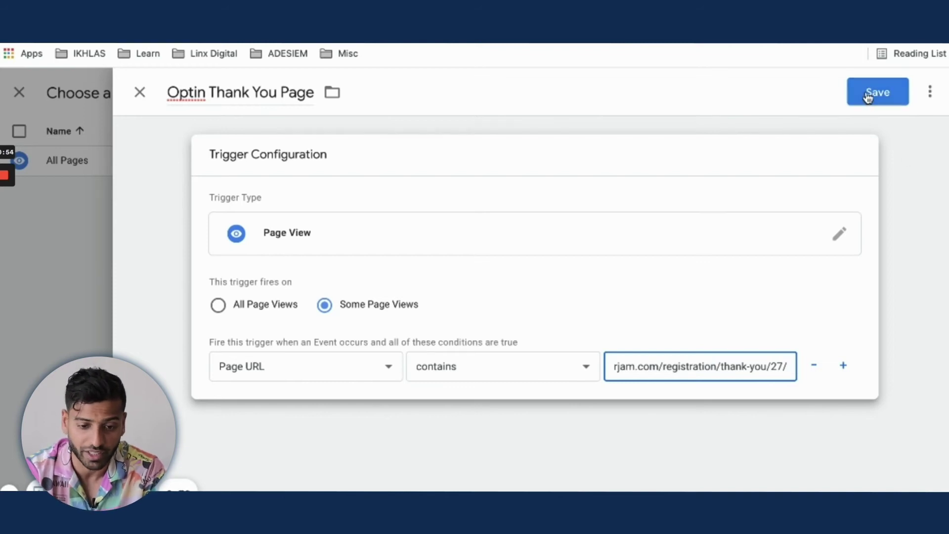
left_click(870, 94)
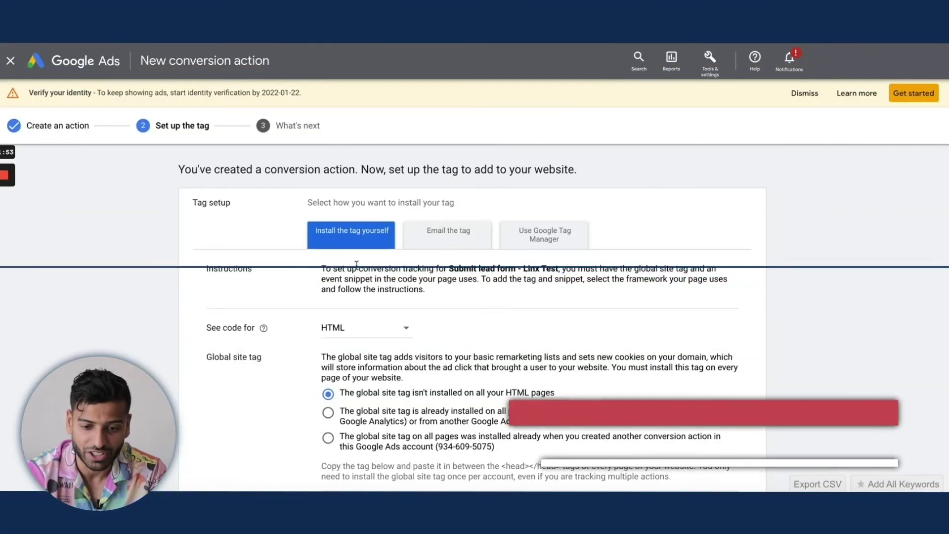
- In Google Ads, review the global site tag code for the Submit lead form - Linx Test conversion and its head-tag placement instructions
triple_click(351, 271)
scroll(351, 271, "down", 5)
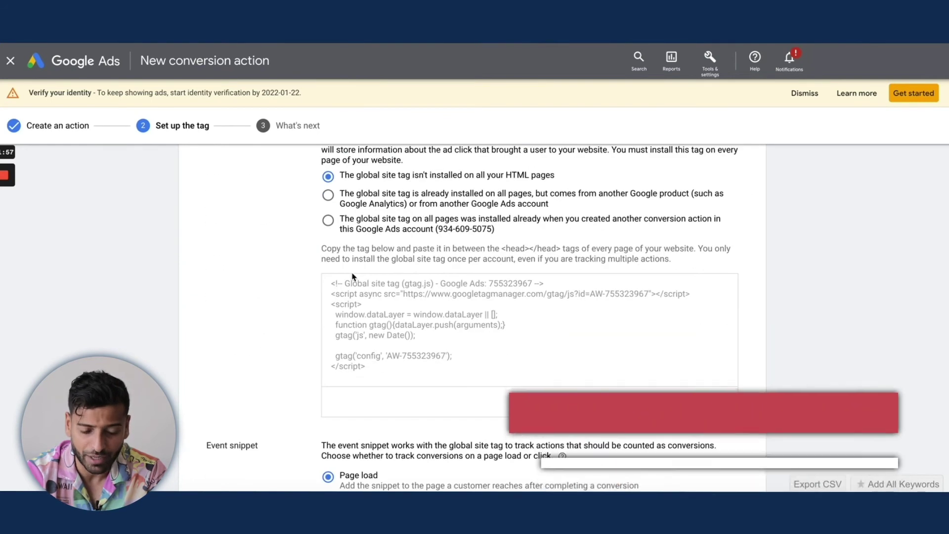
left_click(366, 334)
left_click(365, 334)
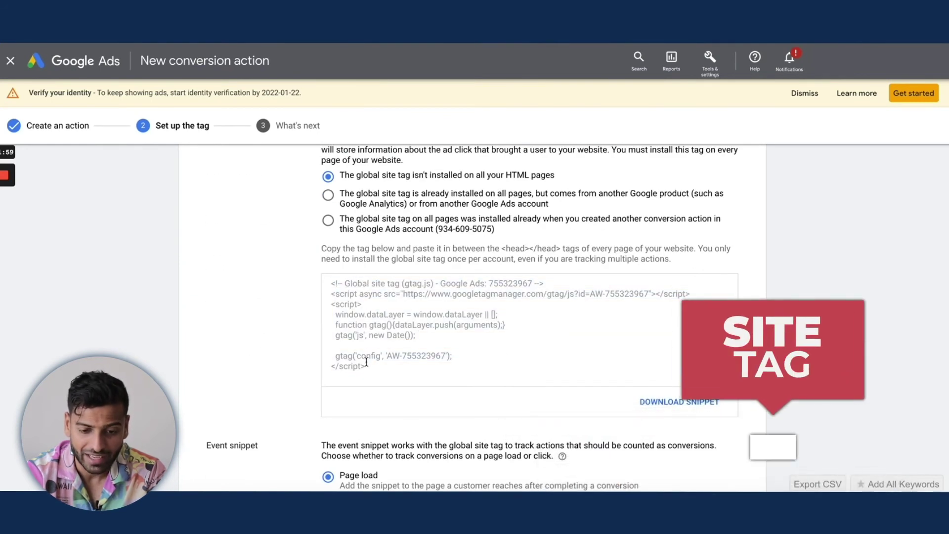
scroll(366, 363, "down", 4)
left_click(364, 415)
scroll(363, 415, "up", 2)
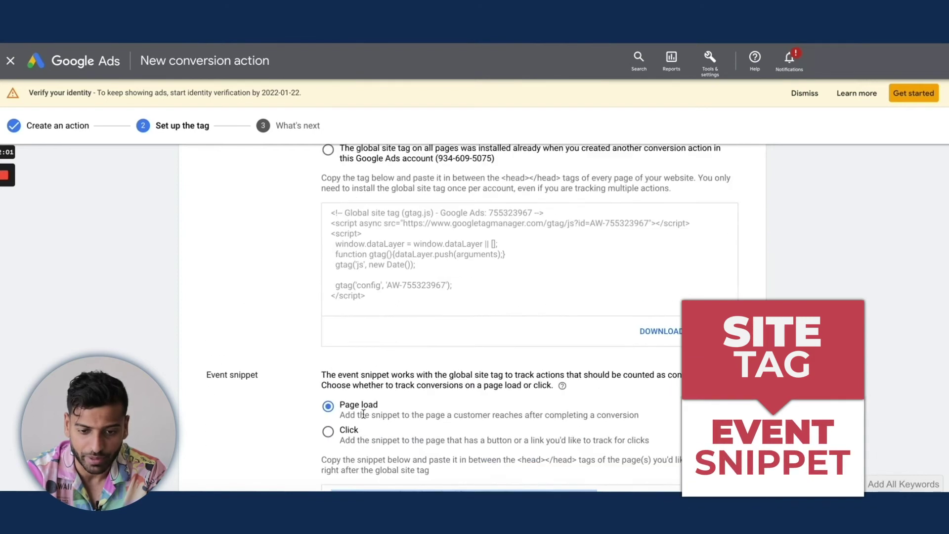
scroll(363, 414, "up", 3)
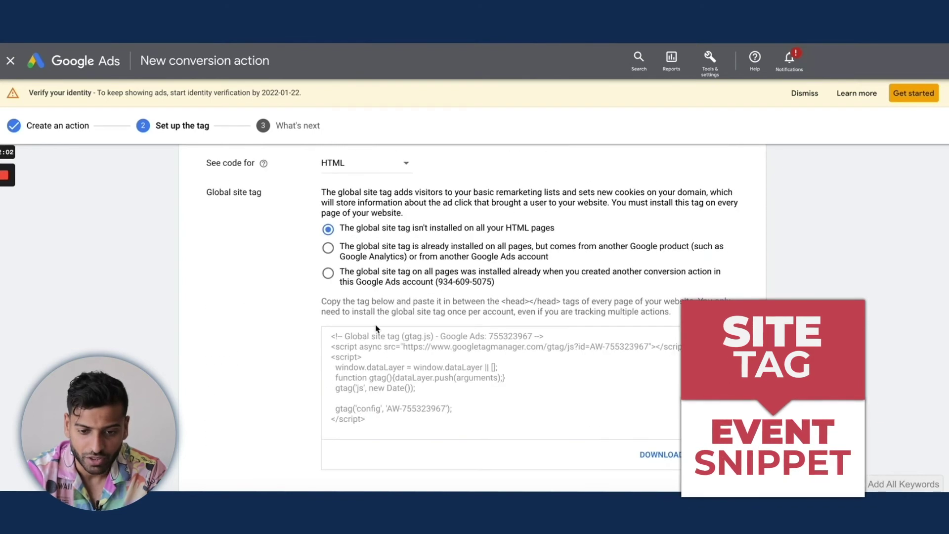
left_click(356, 341)
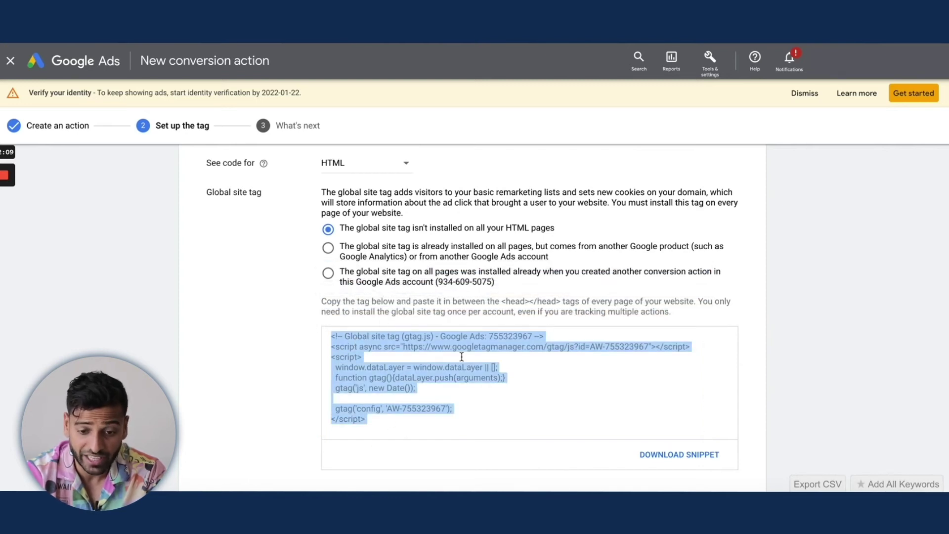
left_click(508, 303)
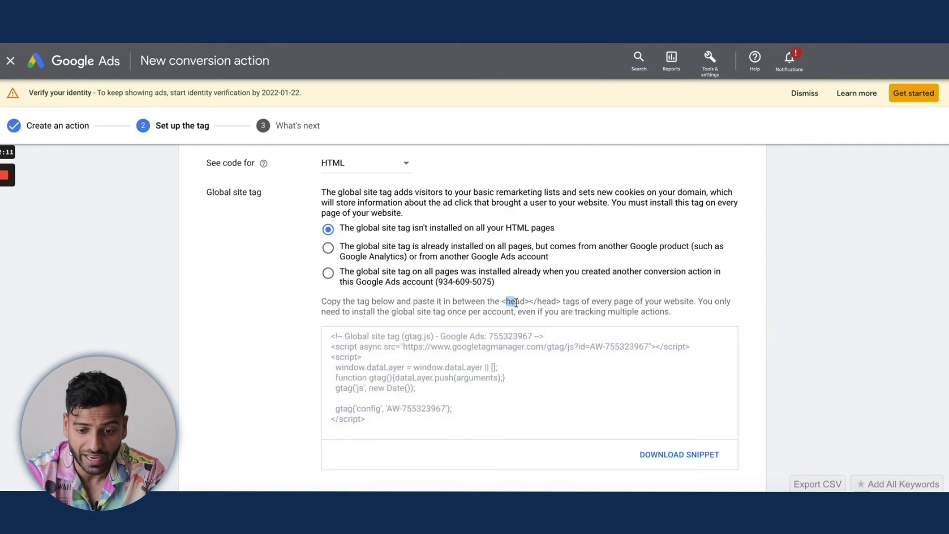
triple_click(627, 303)
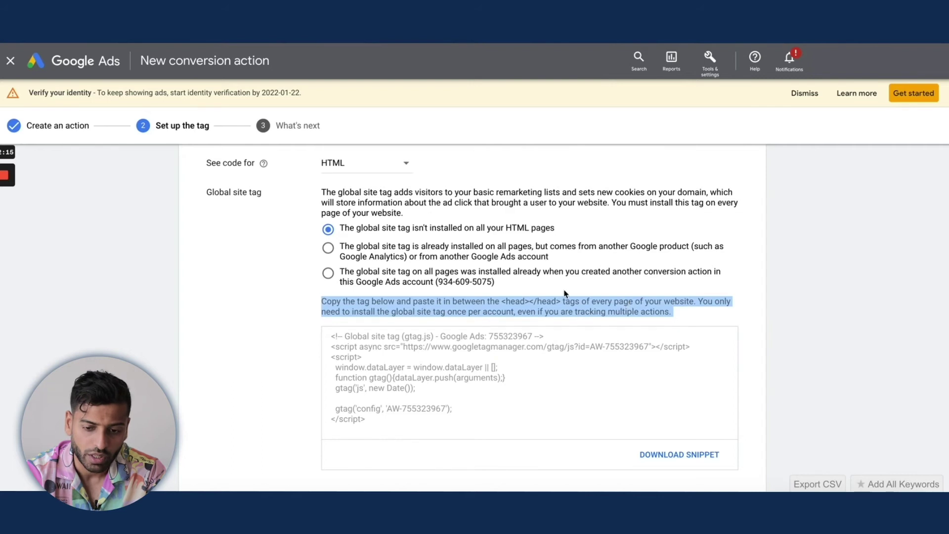
left_click(515, 305)
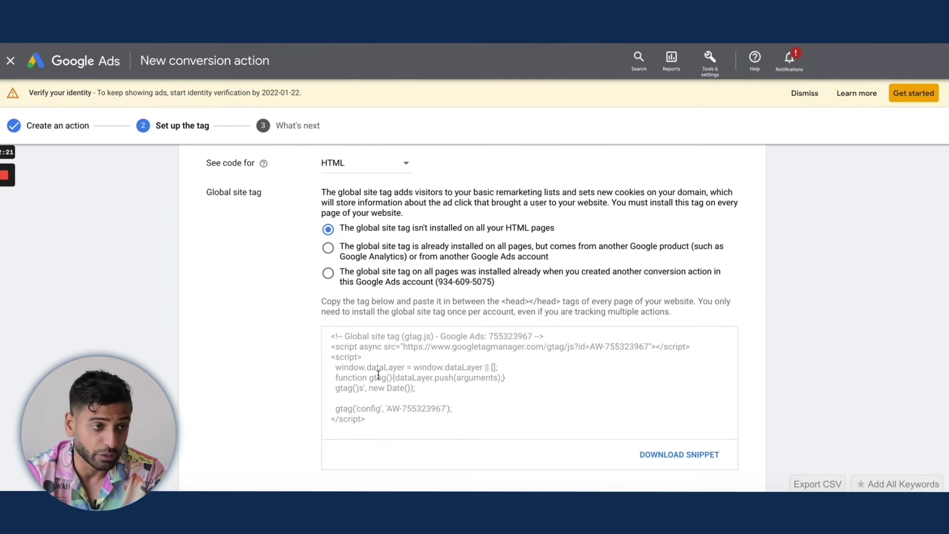
- Review the event snippet code for the Submit lead form - Linx Test conversion page and its page load option
scroll(379, 375, "down", 4)
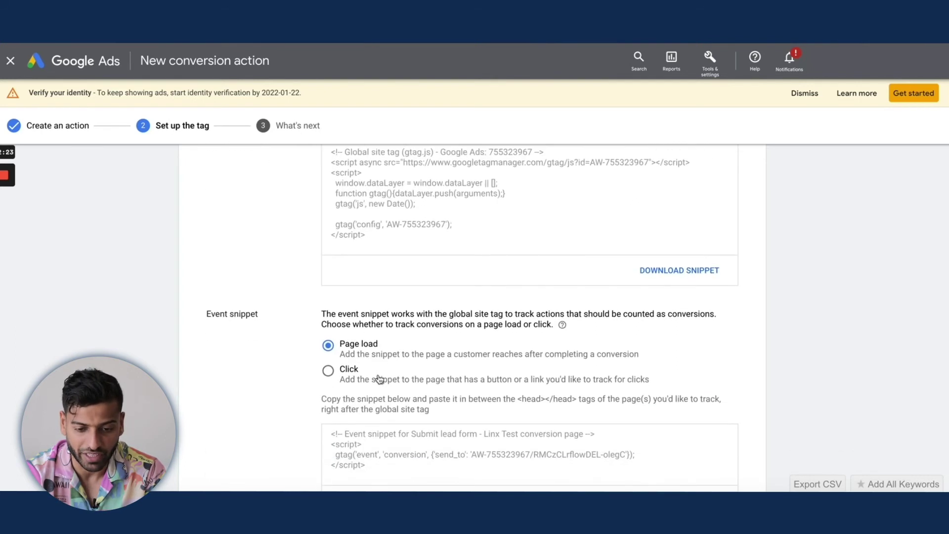
left_click(326, 396)
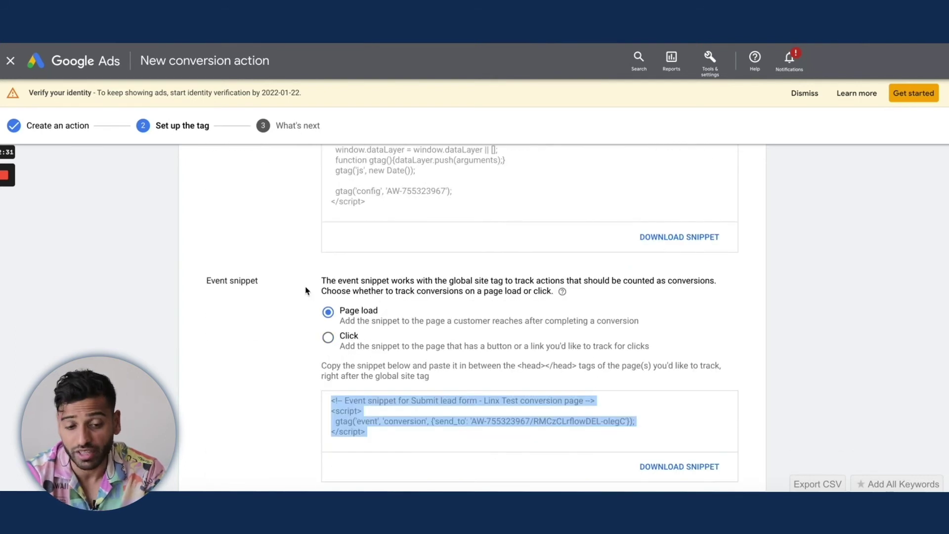
left_click(249, 277)
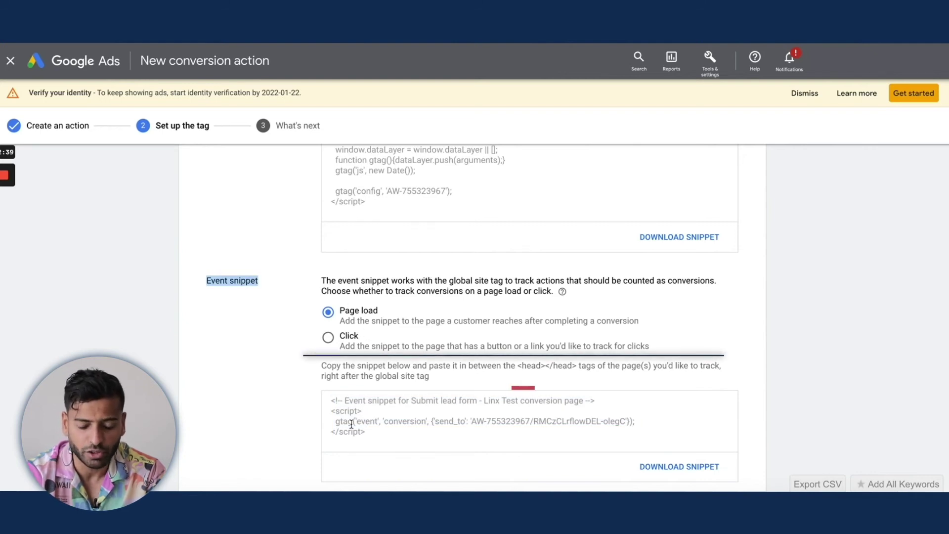
left_click(329, 402)
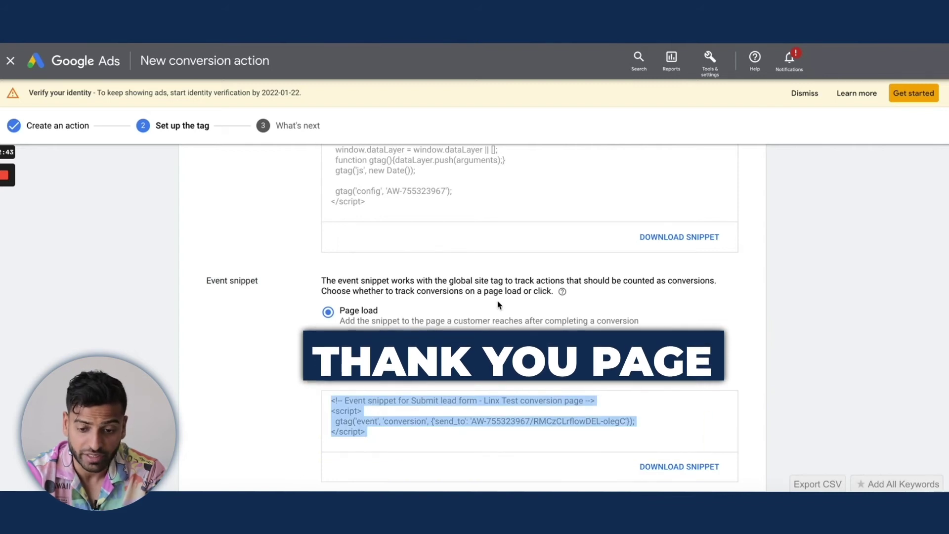
- Open the Optin conversion action and choose to install the tag yourself in its tag setup
double_click(524, 365)
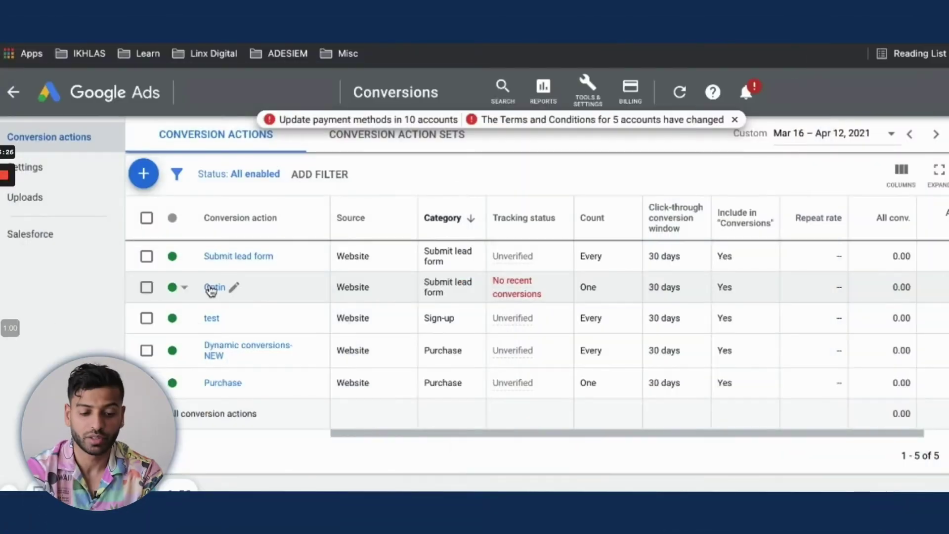
left_click(210, 288)
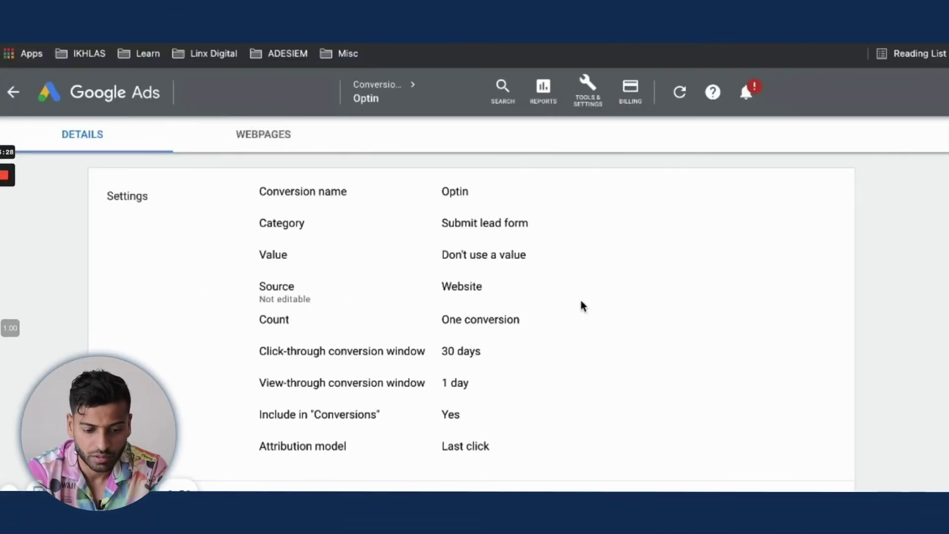
scroll(580, 297, "down", 6)
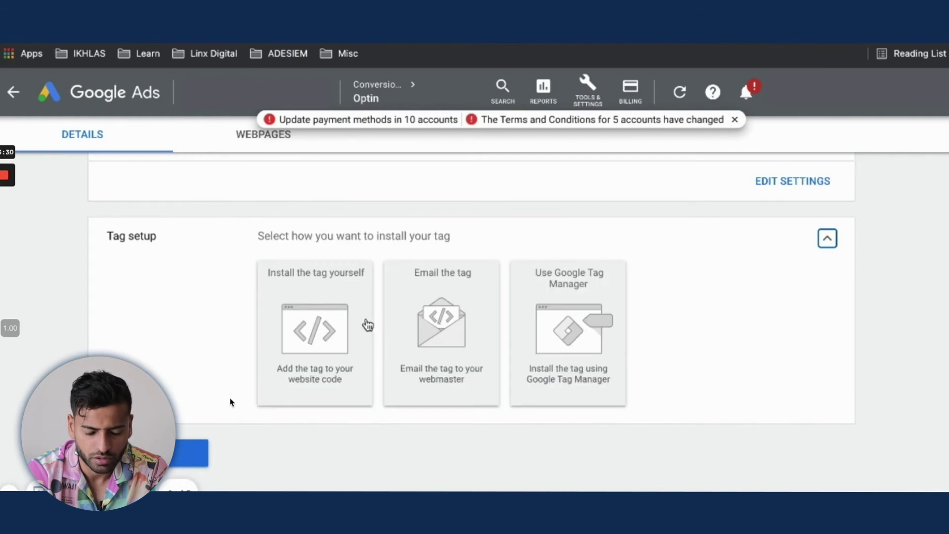
left_click(369, 325)
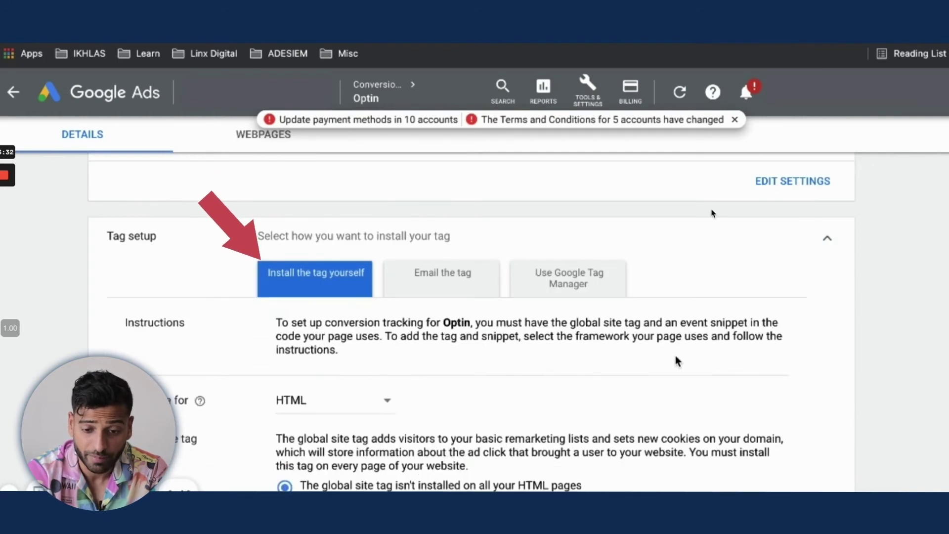
scroll(676, 357, "down", 4)
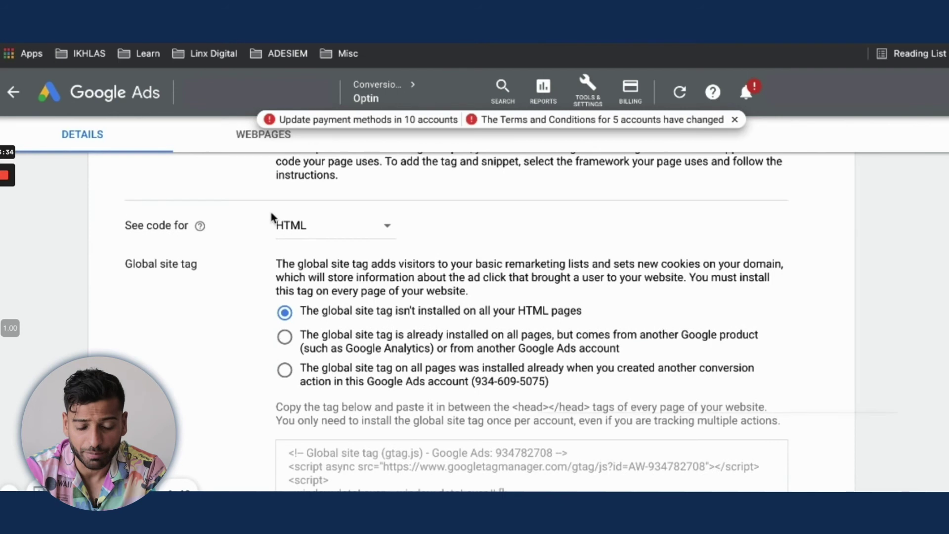
- Copy the full global site tag code shown for HTML pages in the Optin tag setup
left_click_drag(267, 226, 303, 230)
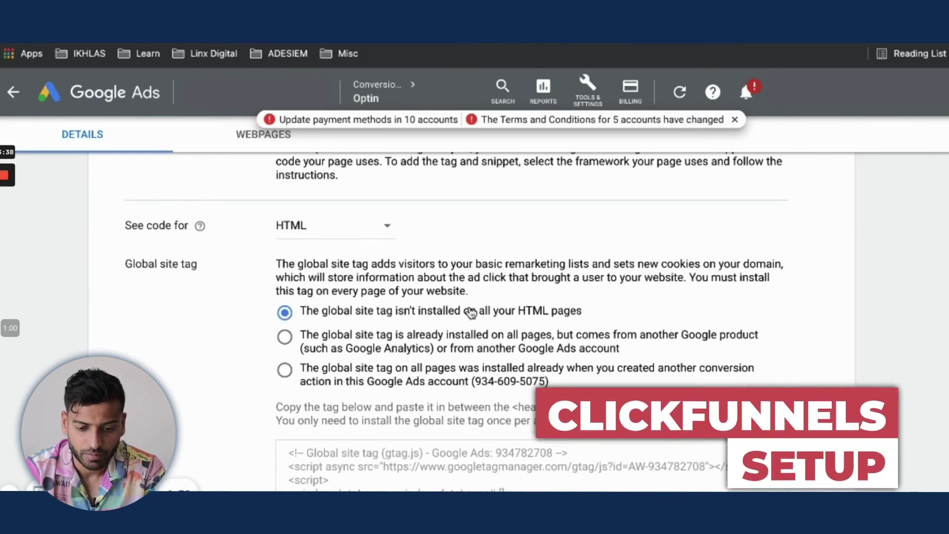
scroll(468, 314, "down", 2)
scroll(469, 308, "down", 2)
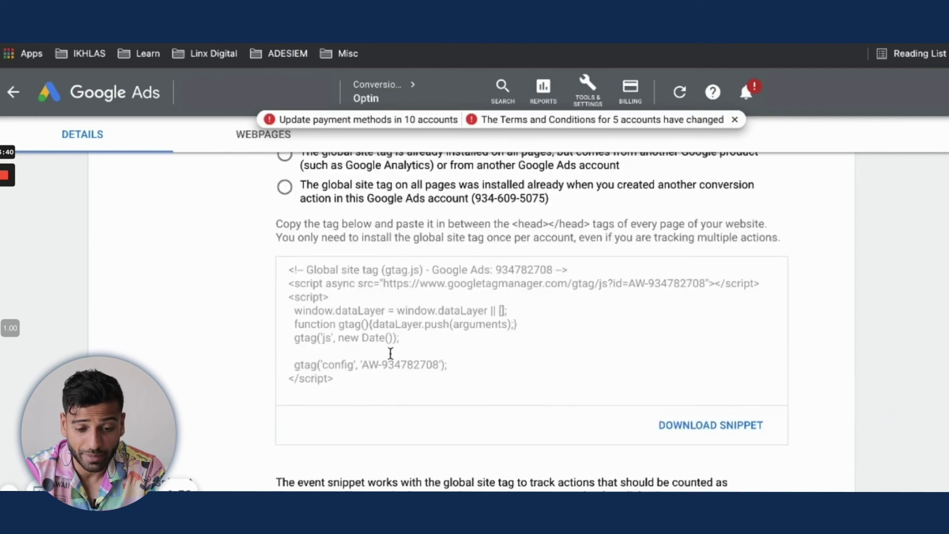
left_click_drag(363, 381, 286, 273)
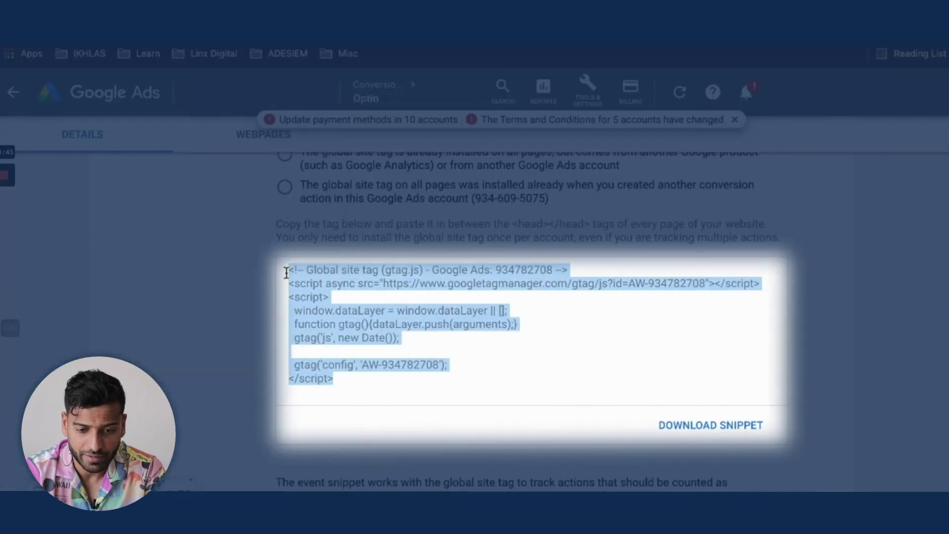
right_click(329, 282)
left_click(356, 314)
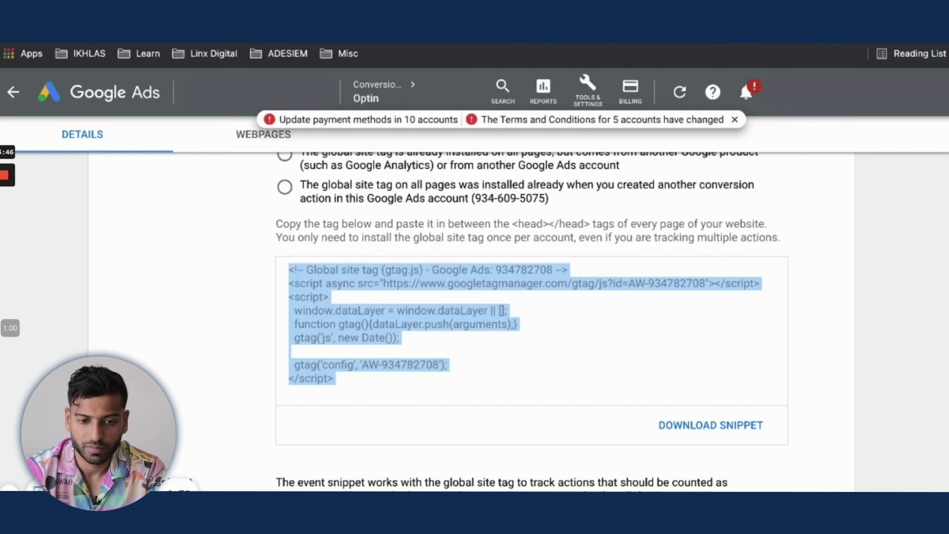
- Switch to ClickFunnels, open the Course funnel's settings containing the head and body tracking code fields, and save the settings
key("ctrl+Tab")
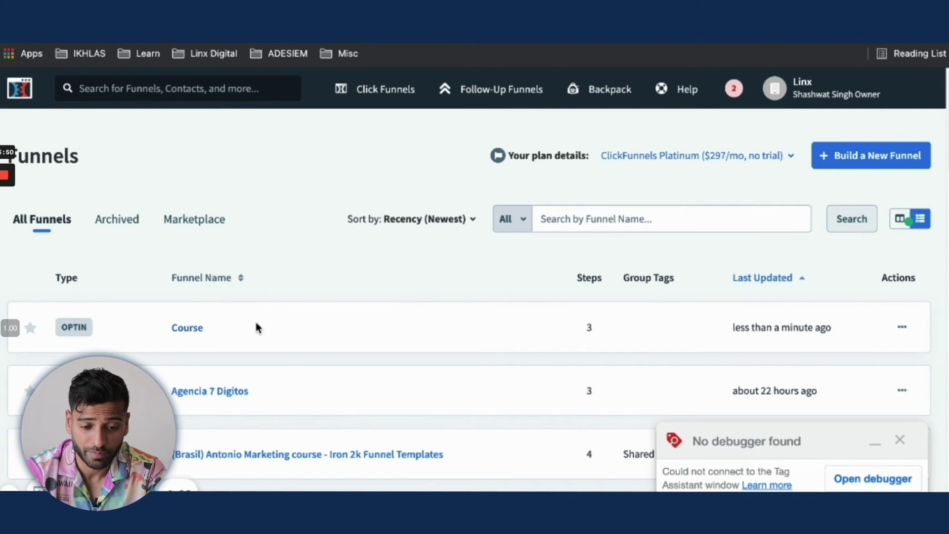
left_click(187, 327)
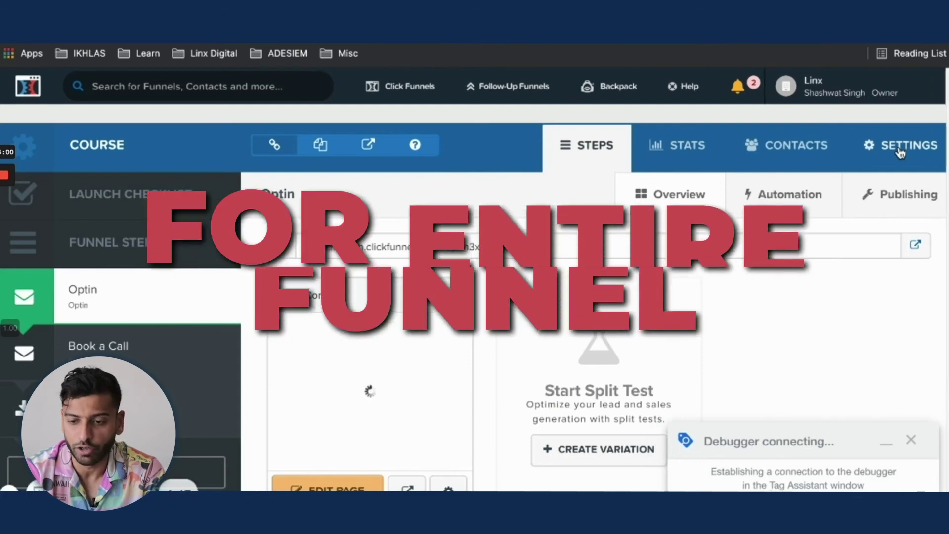
left_click(900, 153)
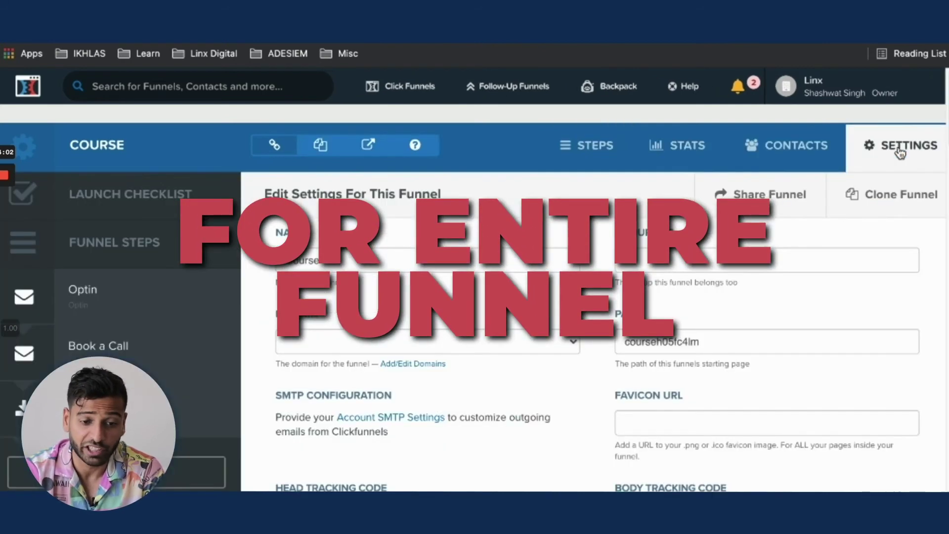
scroll(473, 267, "down", 5)
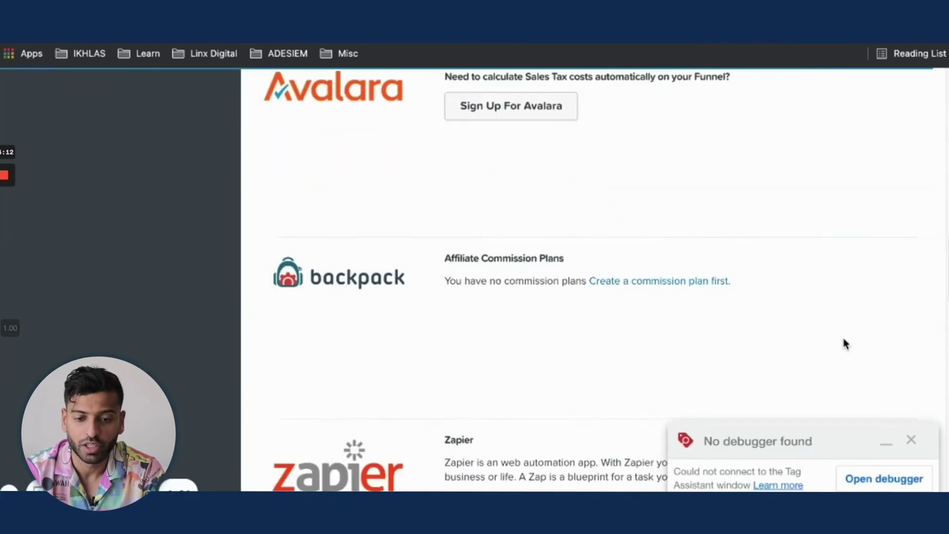
scroll(844, 343, "down", 8)
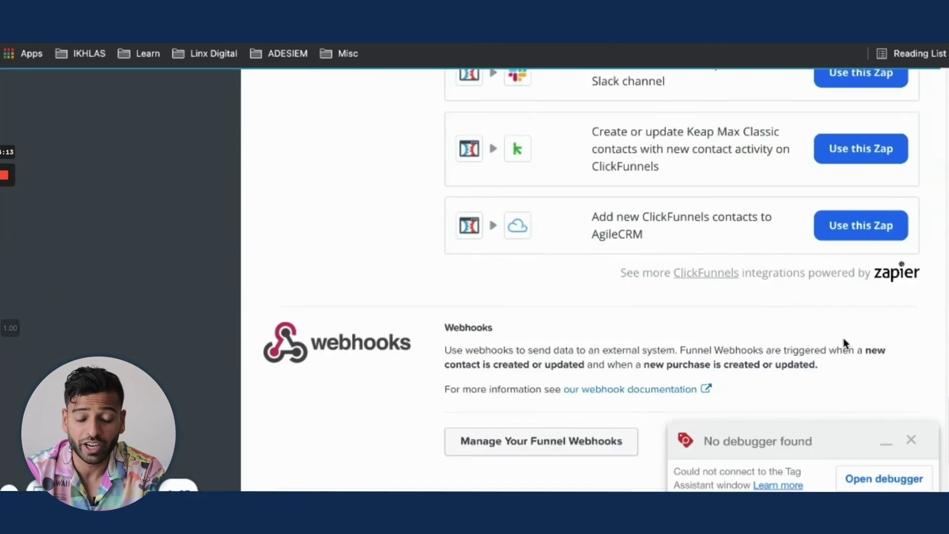
scroll(844, 343, "down", 5)
left_click(832, 390)
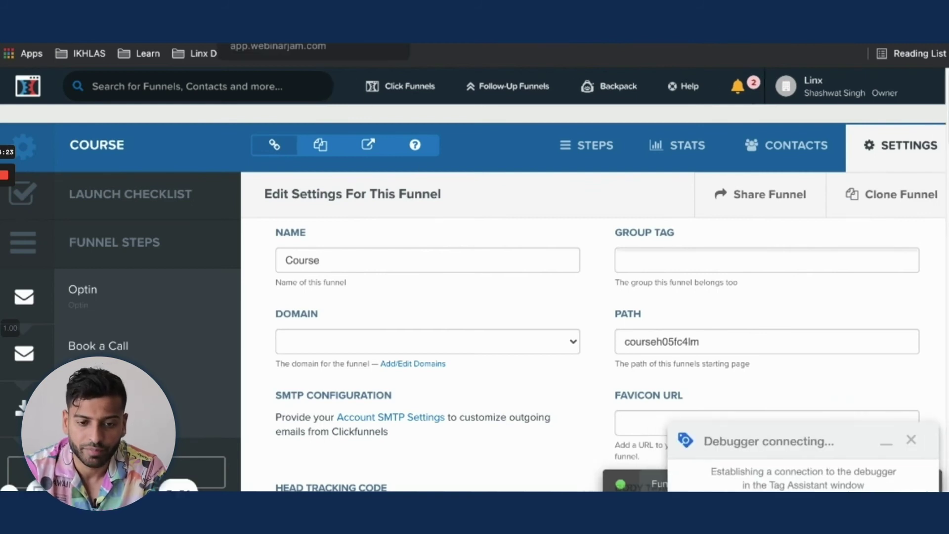
- In WebinarJam, paste the global site tag code into Post-registration Thank You page tracking and confirm the 3rd party tracking settings
key("ctrl+Tab")
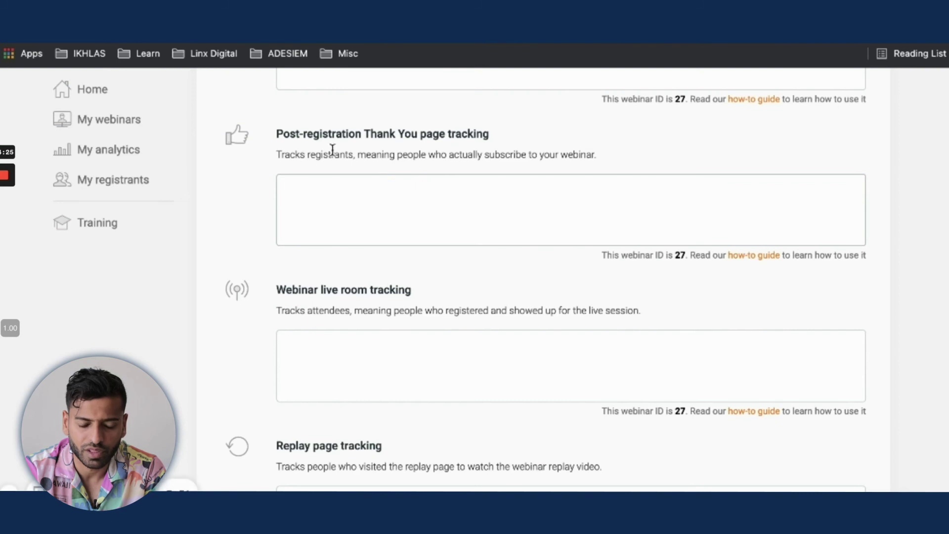
left_click_drag(276, 134, 451, 142)
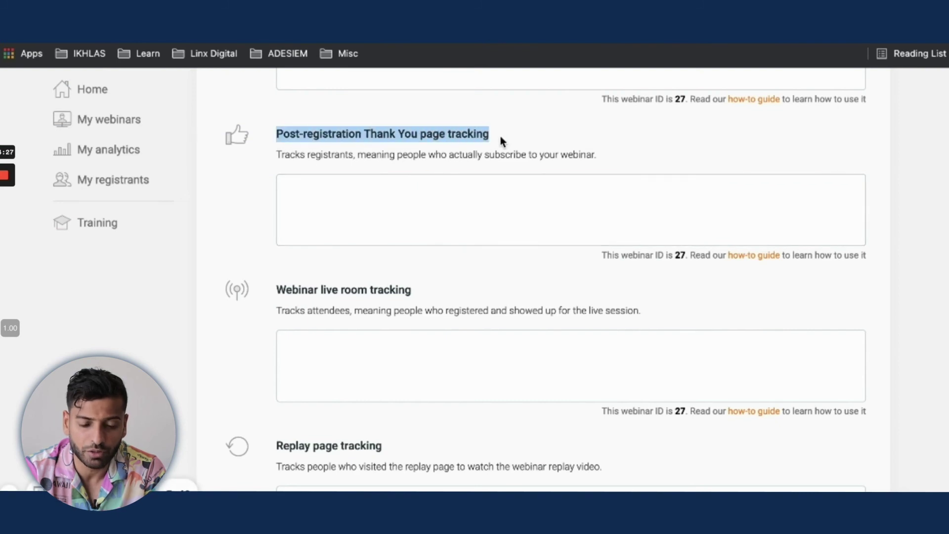
left_click(429, 219)
key("super+v")
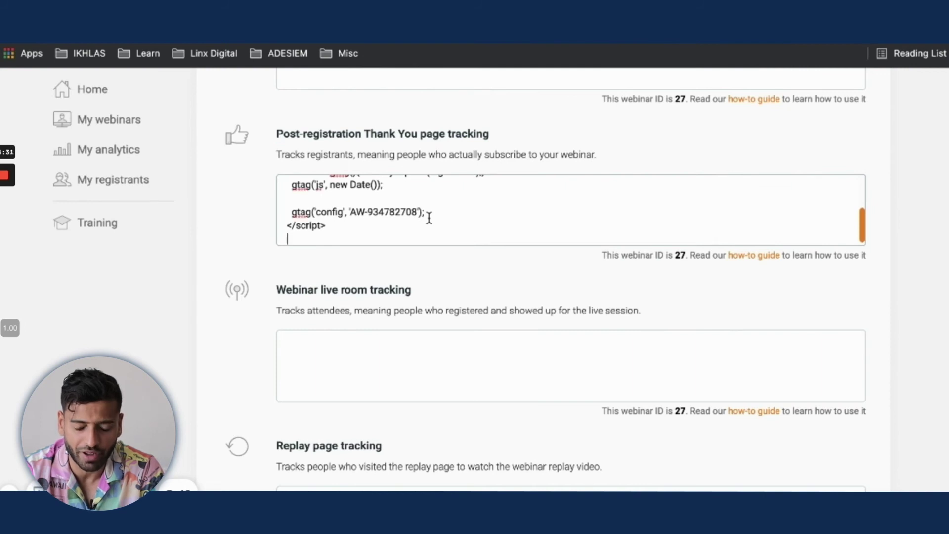
scroll(933, 354, "down", 4)
scroll(933, 354, "up", 10)
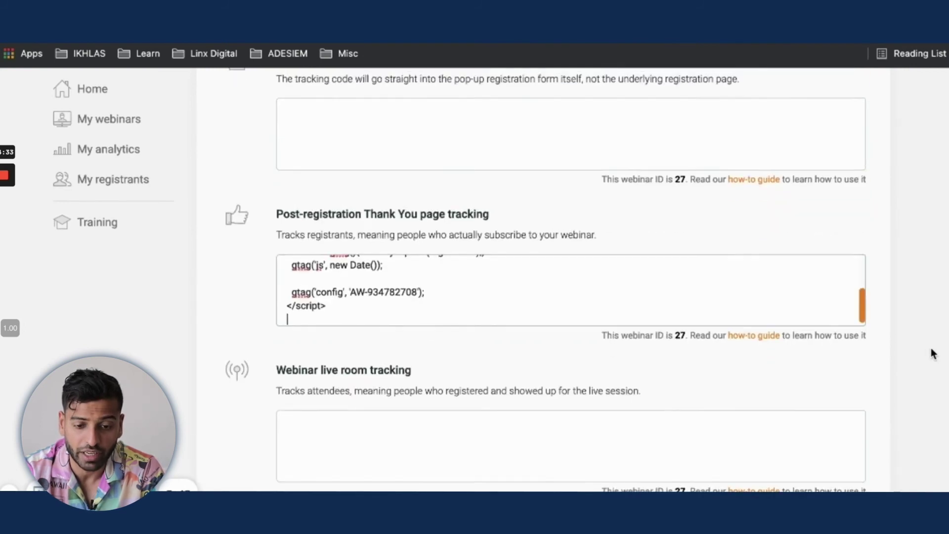
scroll(933, 354, "up", 5)
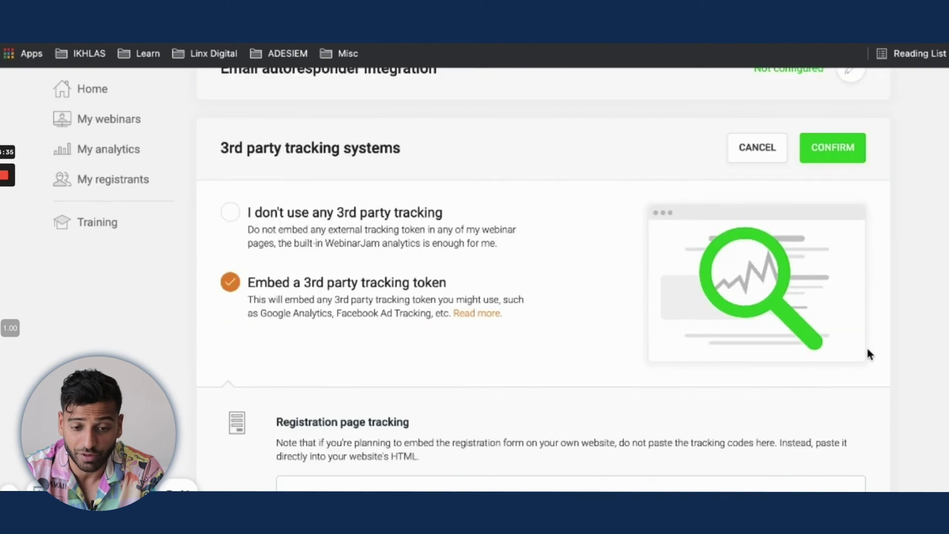
left_click(832, 148)
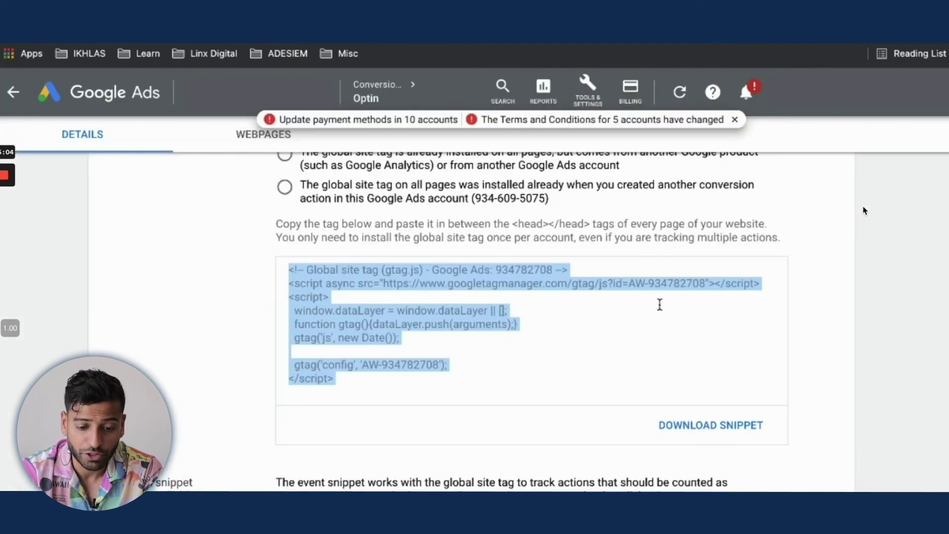
- Back in Google Ads, copy the Optin event snippet code with the Page load option selected
scroll(816, 330, "down", 4)
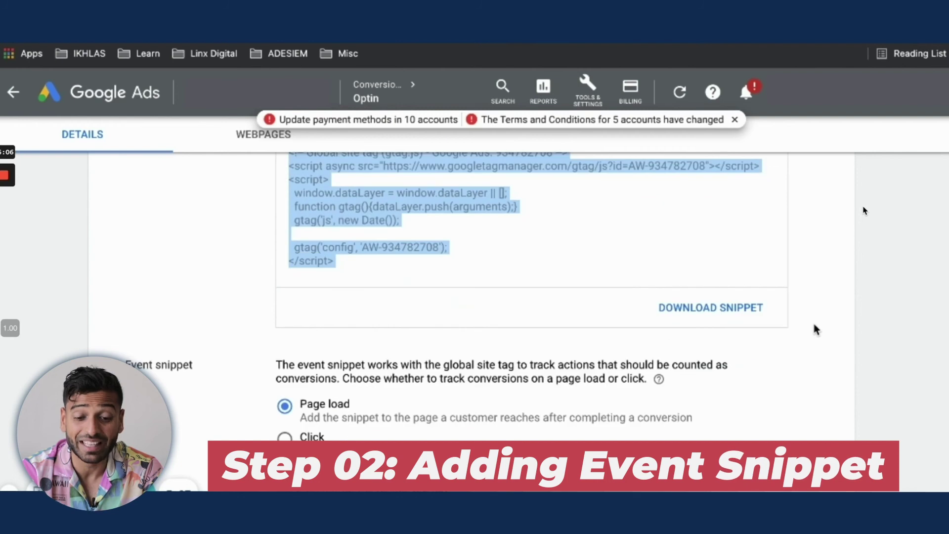
scroll(816, 329, "down", 2)
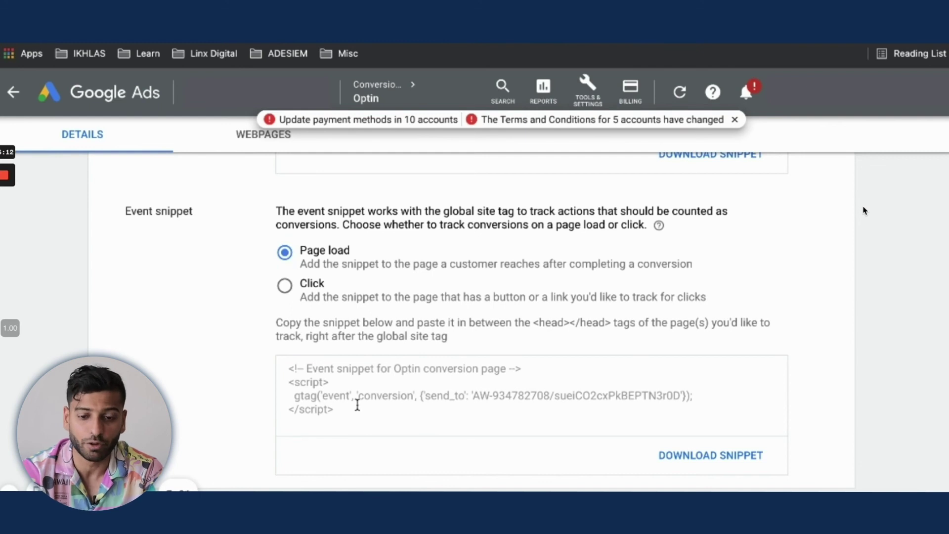
left_click_drag(351, 410, 287, 371)
right_click(298, 370)
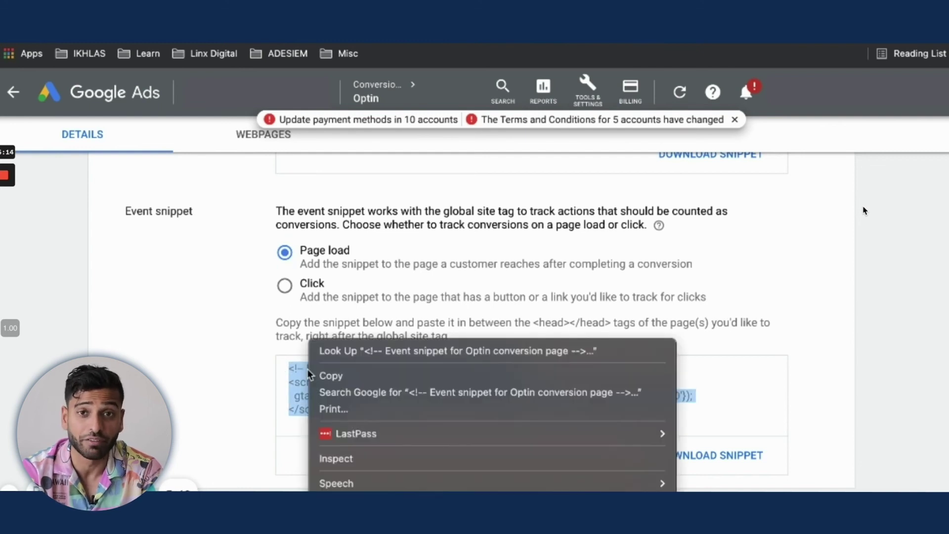
left_click(331, 376)
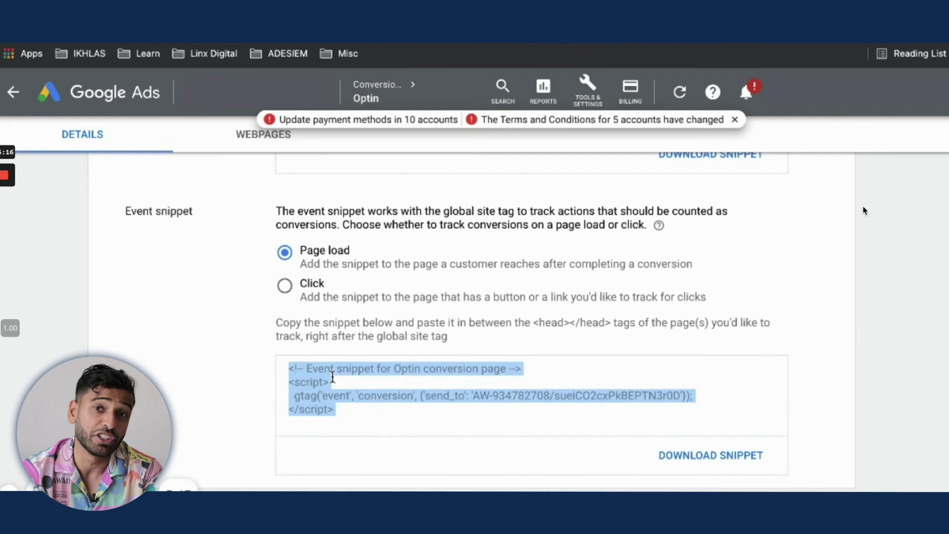
- In WebinarJam's 3rd party tracking systems, paste the Optin event snippet below the global site tag in Post-registration Thank You page tracking
key("ctrl+Tab")
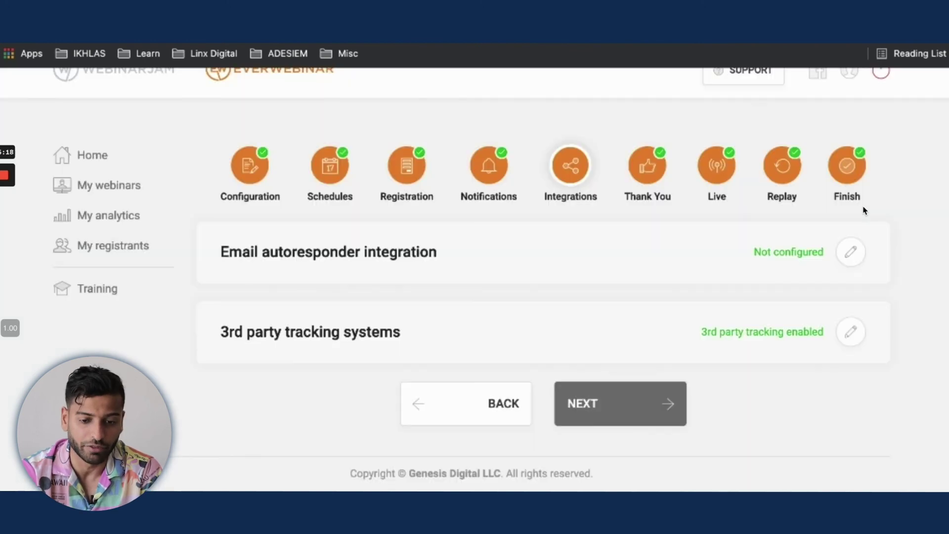
left_click(851, 333)
scroll(551, 276, "down", 10)
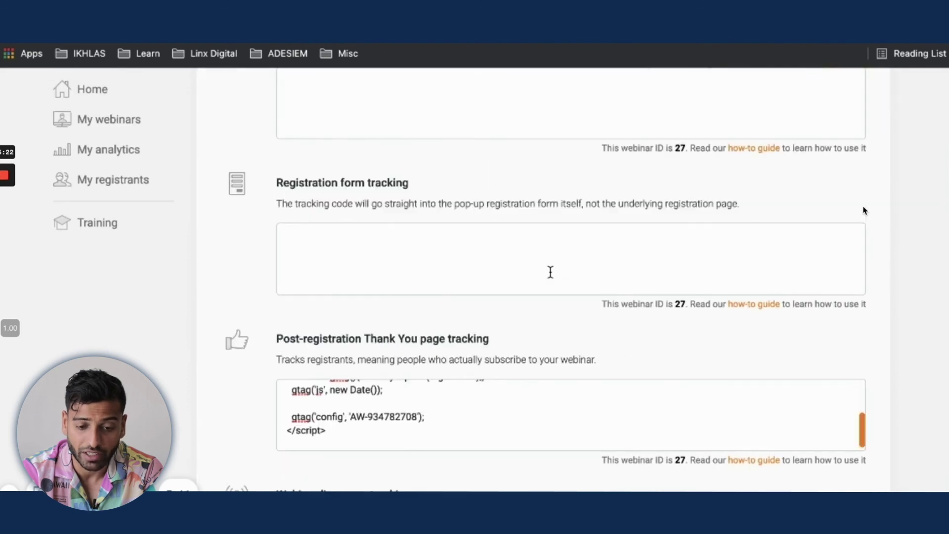
scroll(550, 272, "down", 3)
scroll(504, 288, "up", 5)
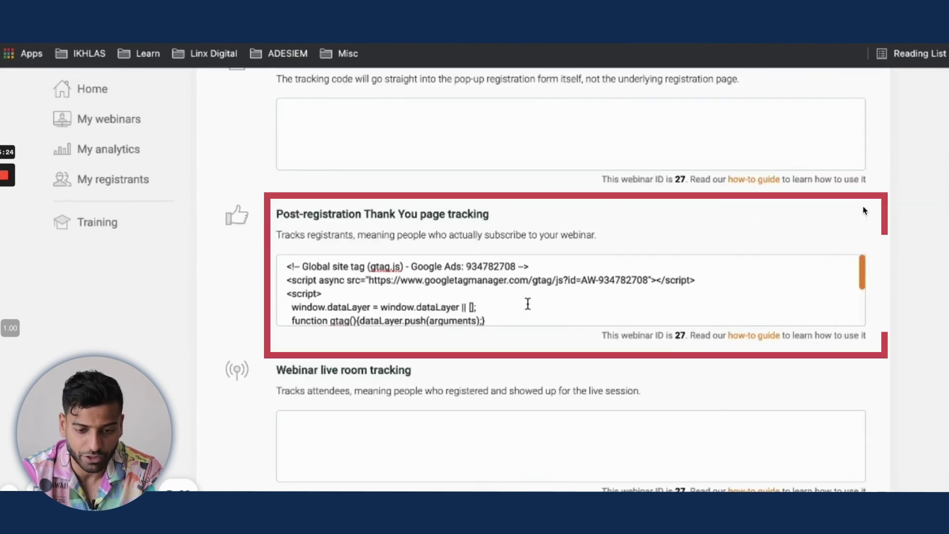
mouse_move(289, 265)
left_mouse_down()
mouse_move(346, 322)
mouse_move(395, 294)
left_mouse_up()
left_click(358, 303)
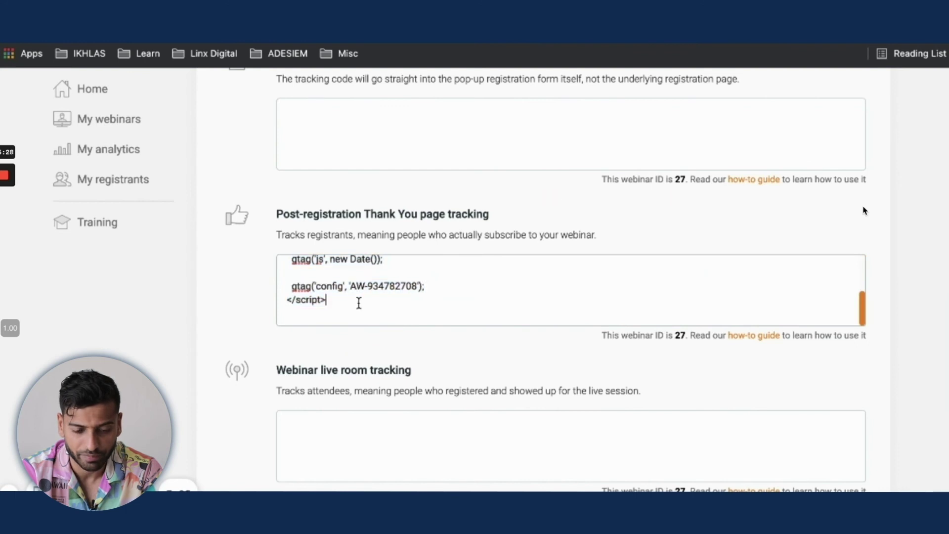
key("Return")
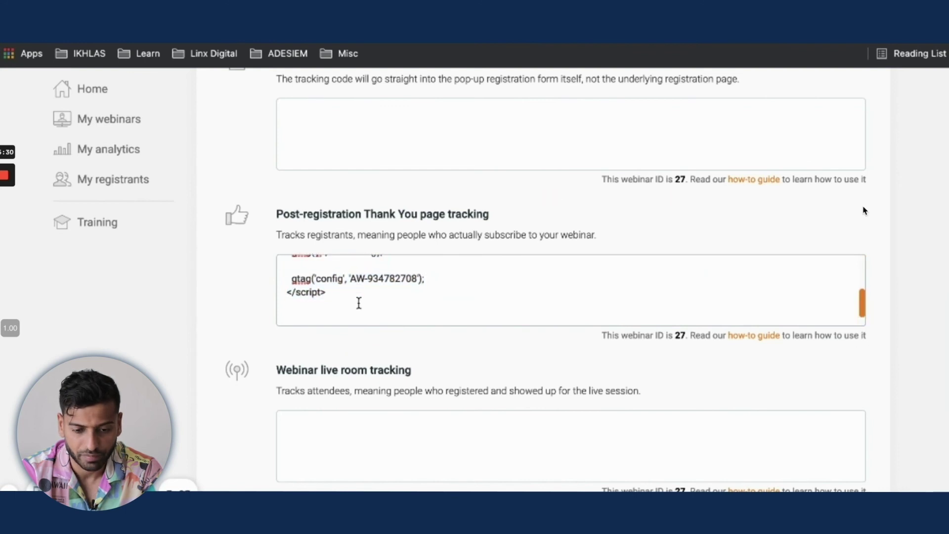
key("ctrl+v")
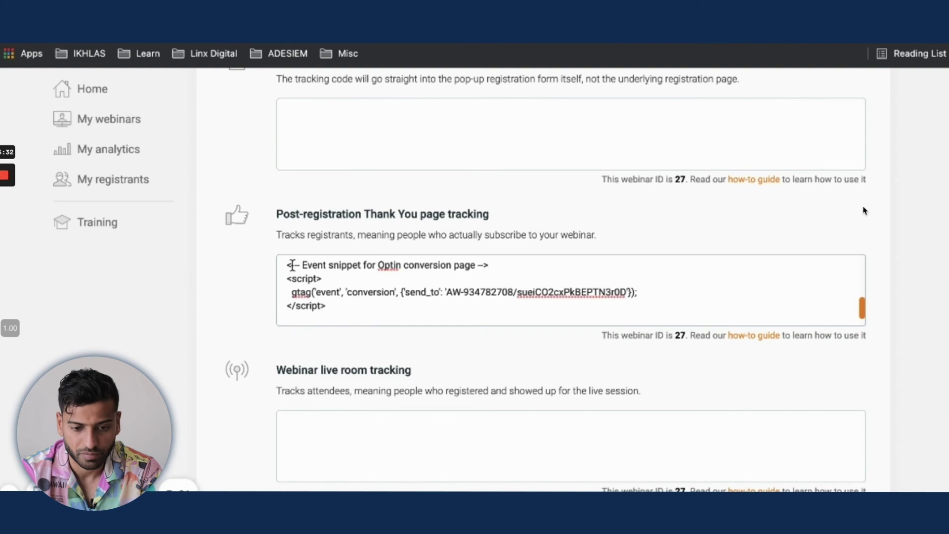
left_click_drag(293, 267, 409, 320)
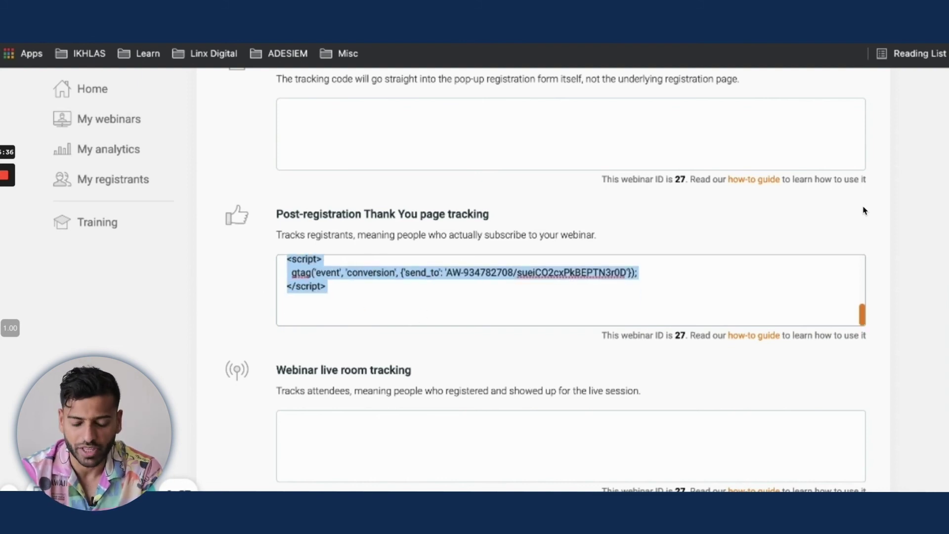
scroll(915, 276, "up", 10)
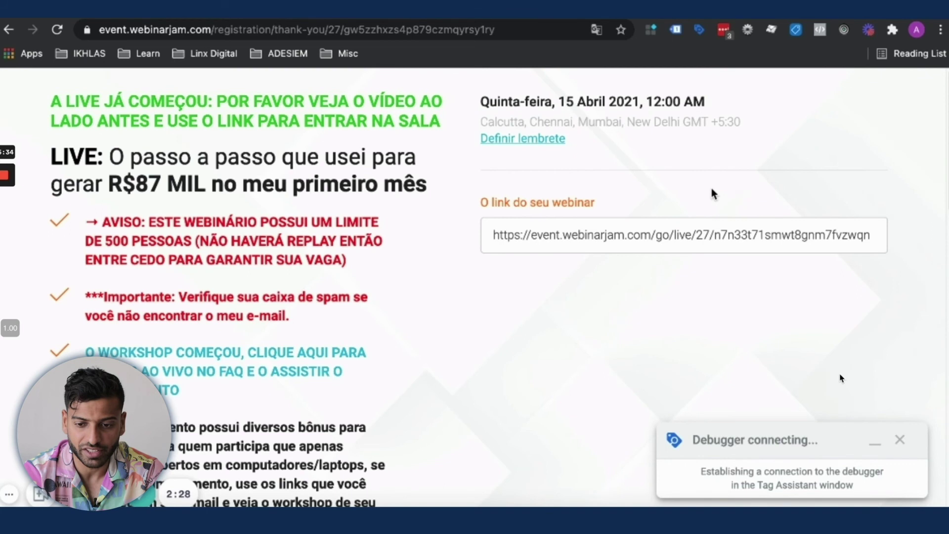
- Check the tags detected on the webinar thank-you page with Google Tag Assistant Legacy, including the global site tag and conversion tracking
left_click(677, 31)
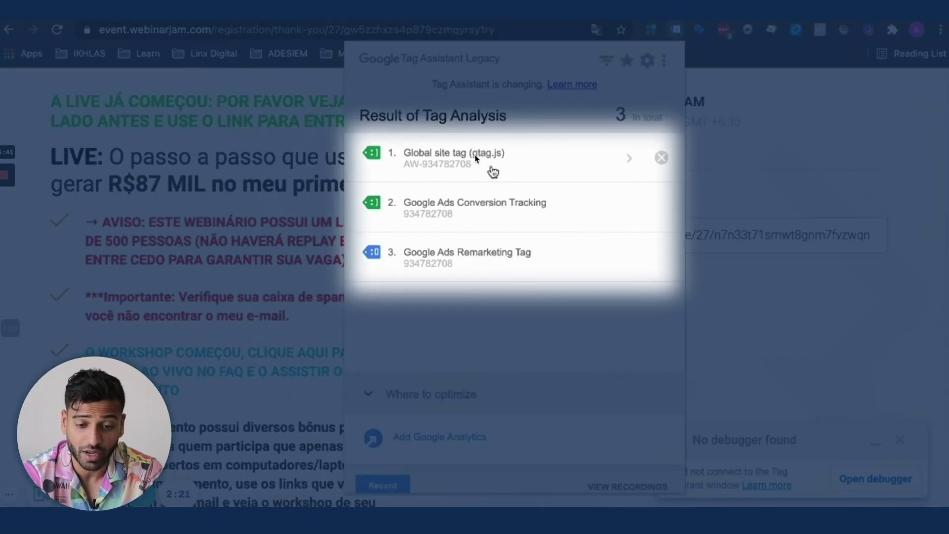
double_click(407, 154)
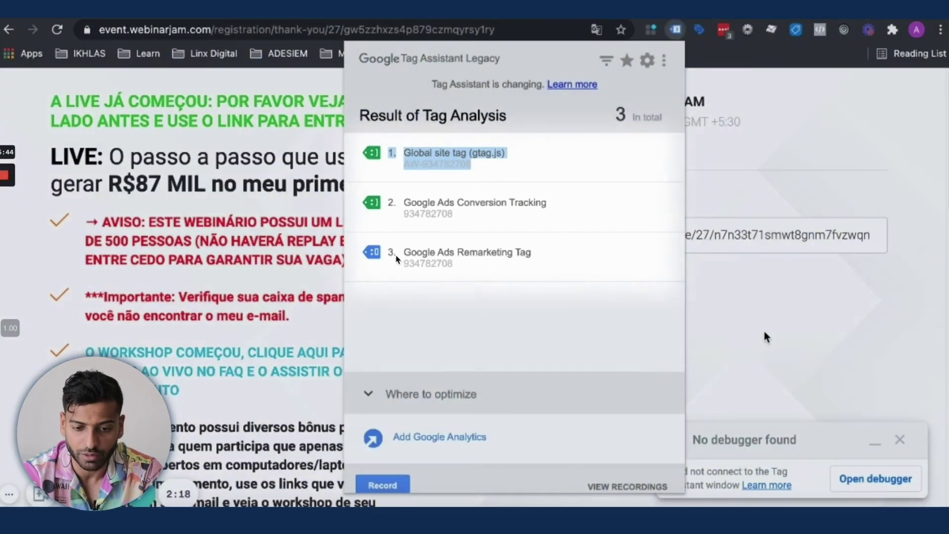
left_click(766, 334)
left_click(677, 32)
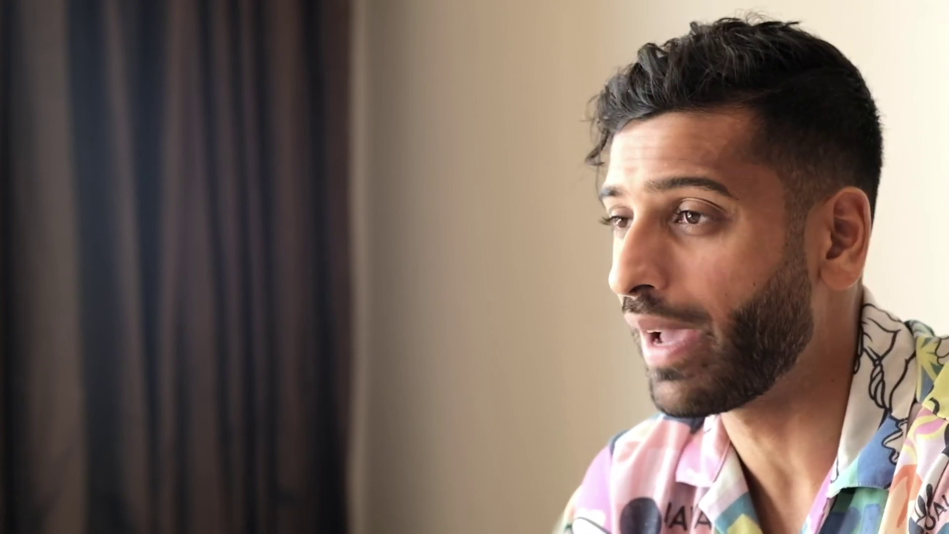
scroll(475, 266, "down", 3)
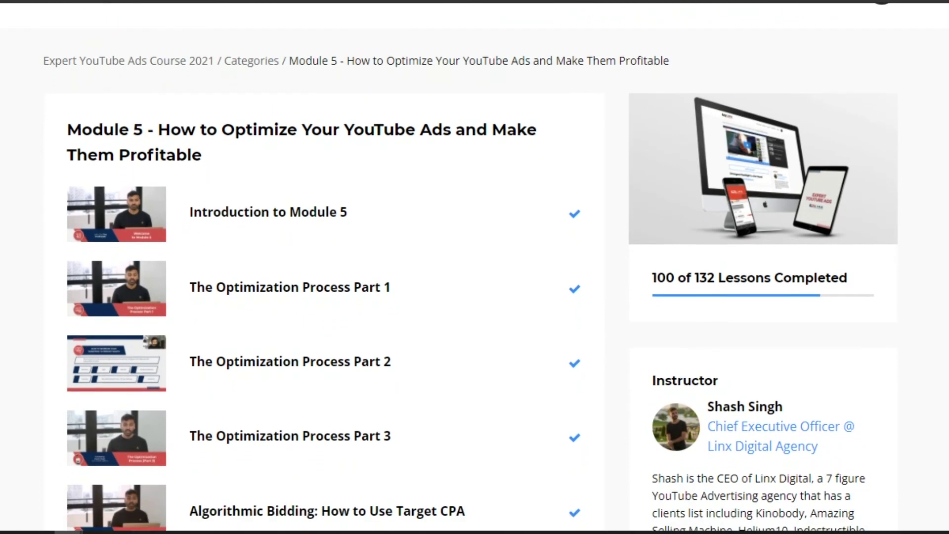